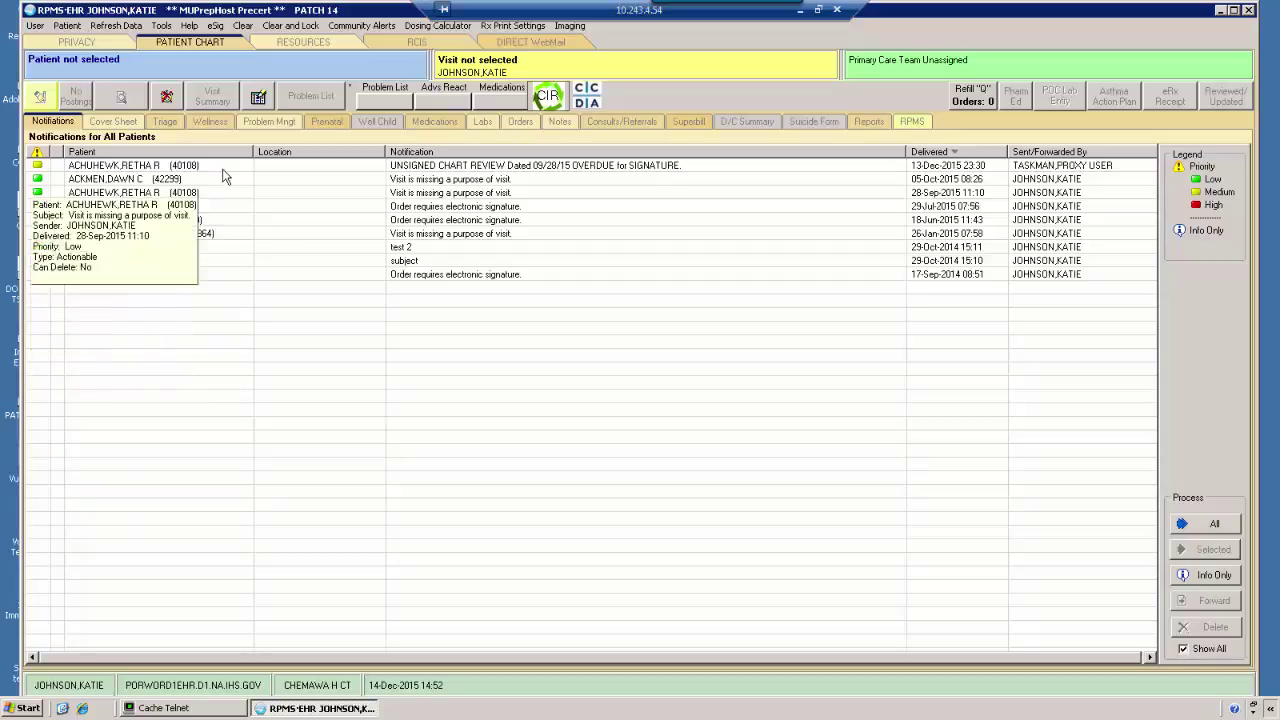
- Sort the notifications by priority in both directions, by patient and by delivery date, ending with ascending order by notification text
click(38, 153)
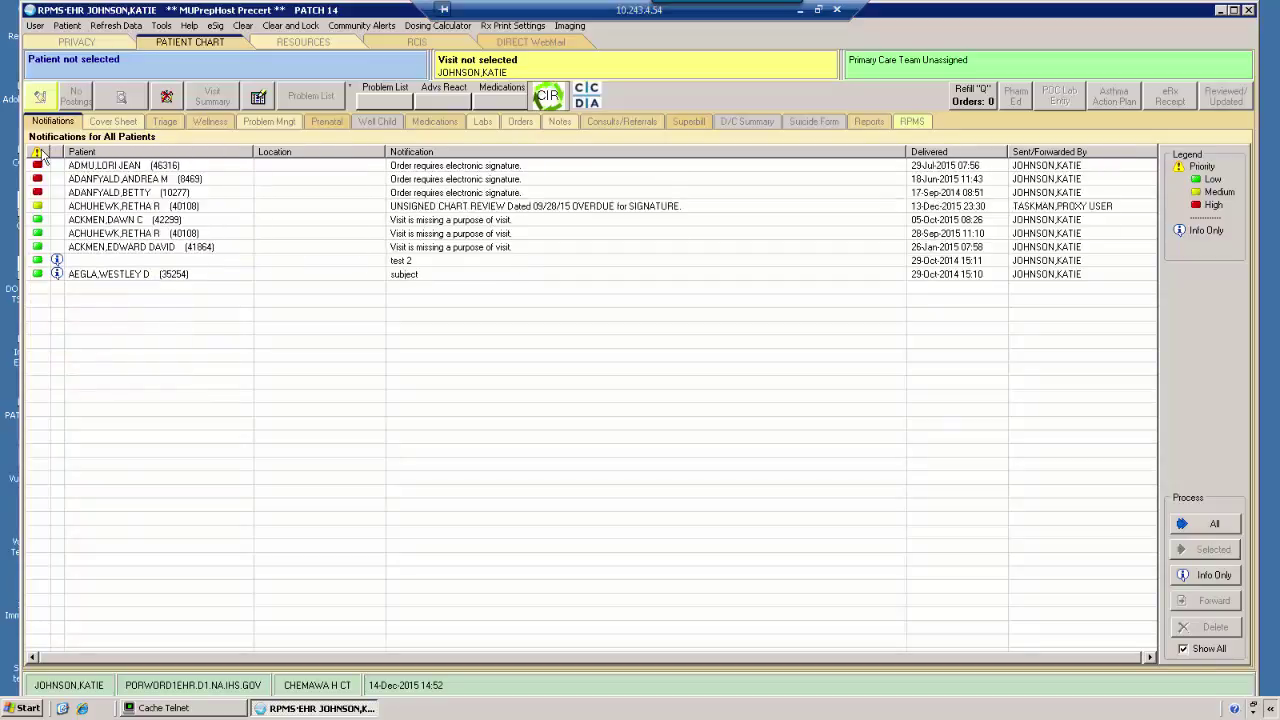
click(38, 153)
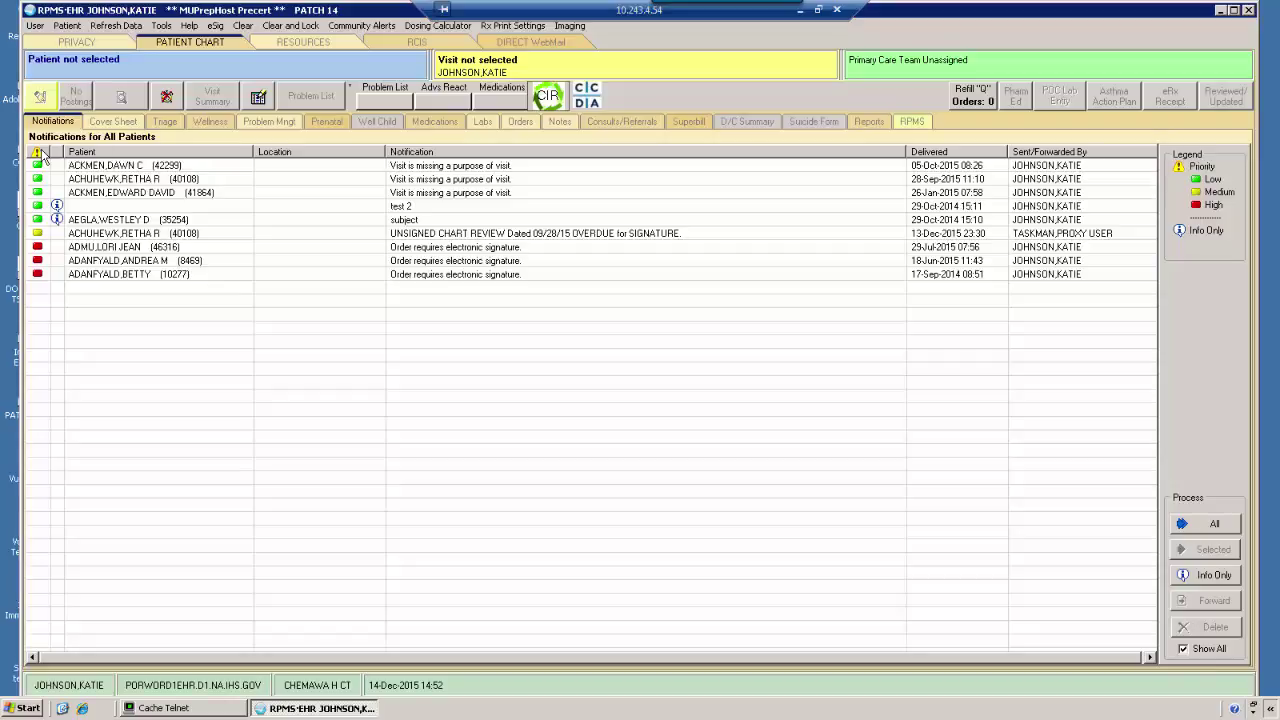
click(38, 153)
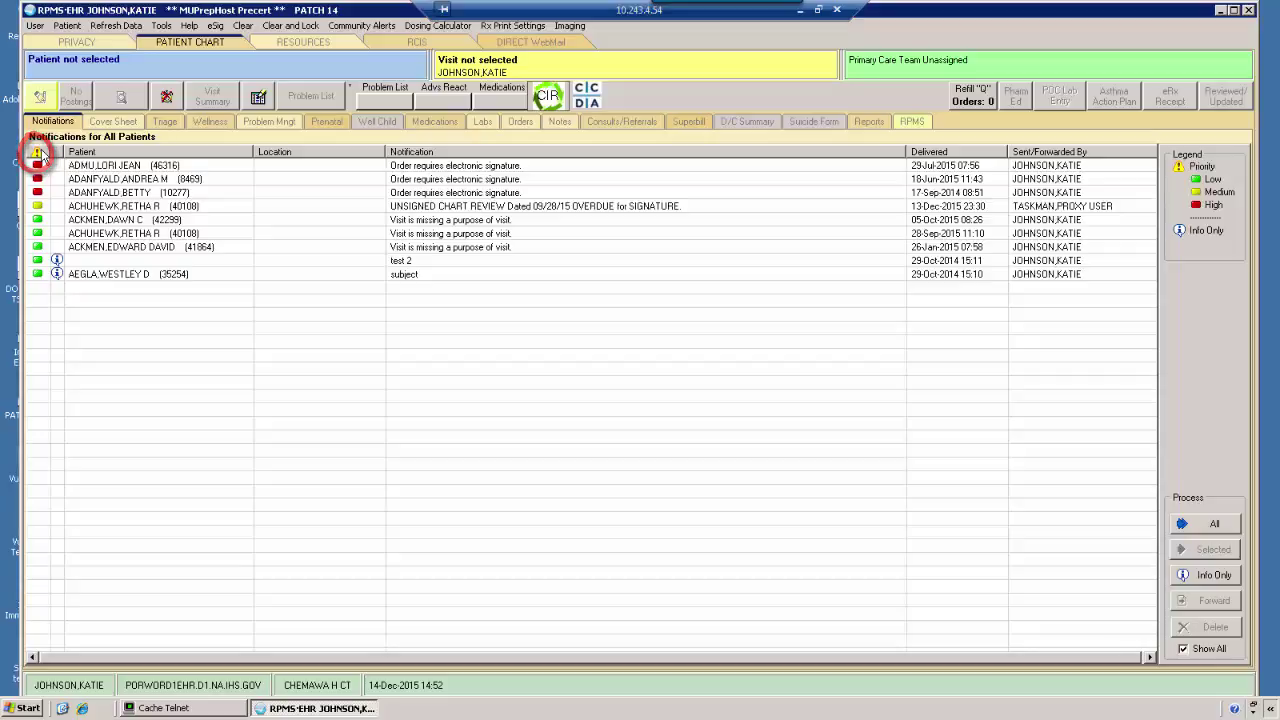
click(38, 153)
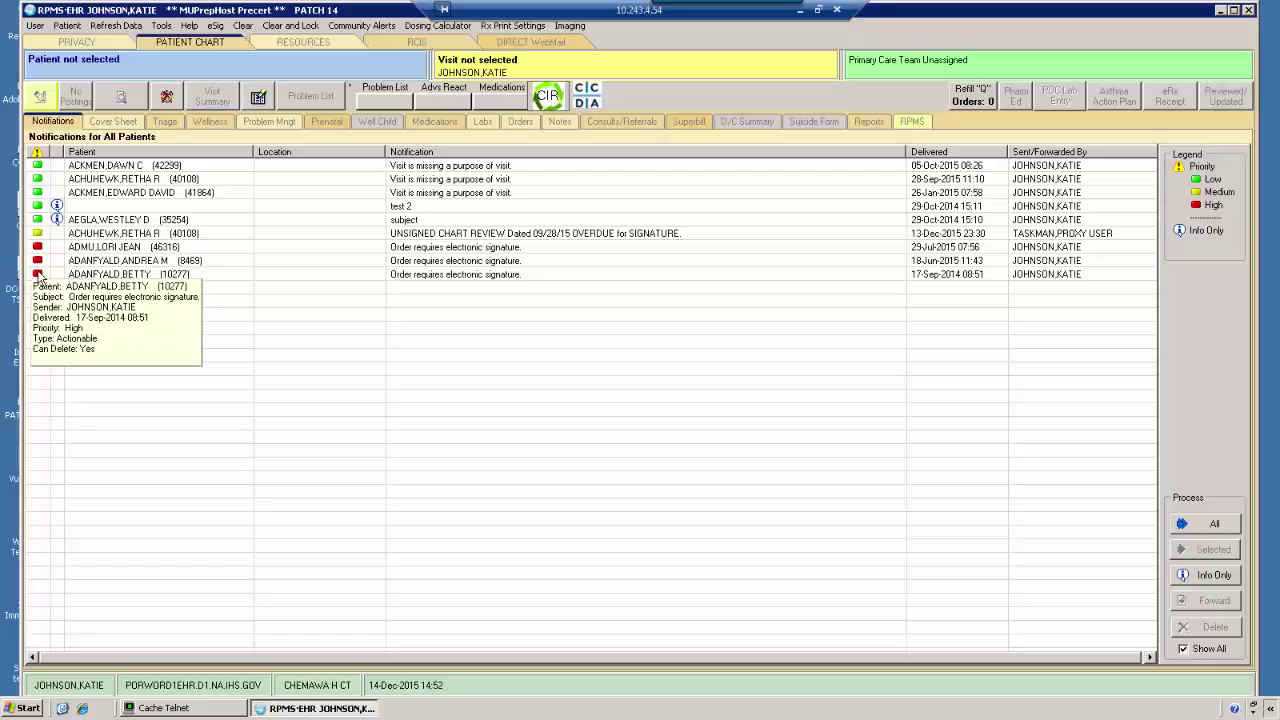
click(226, 155)
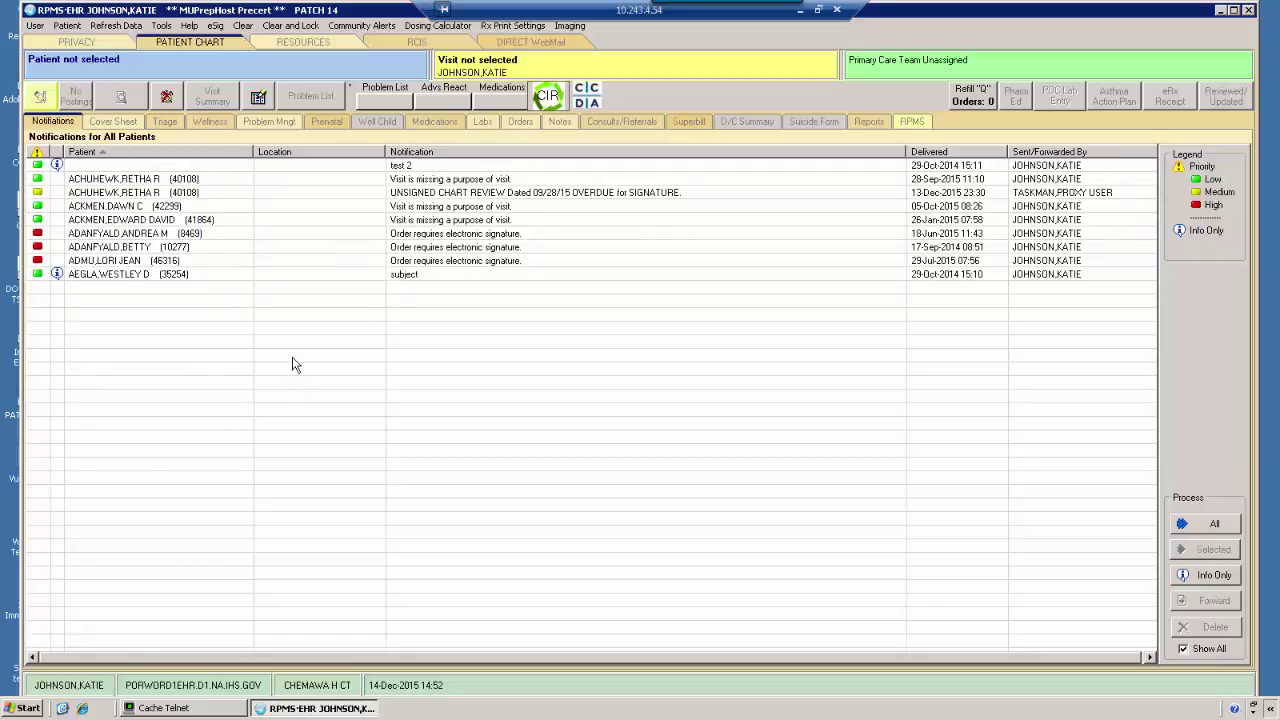
click(965, 155)
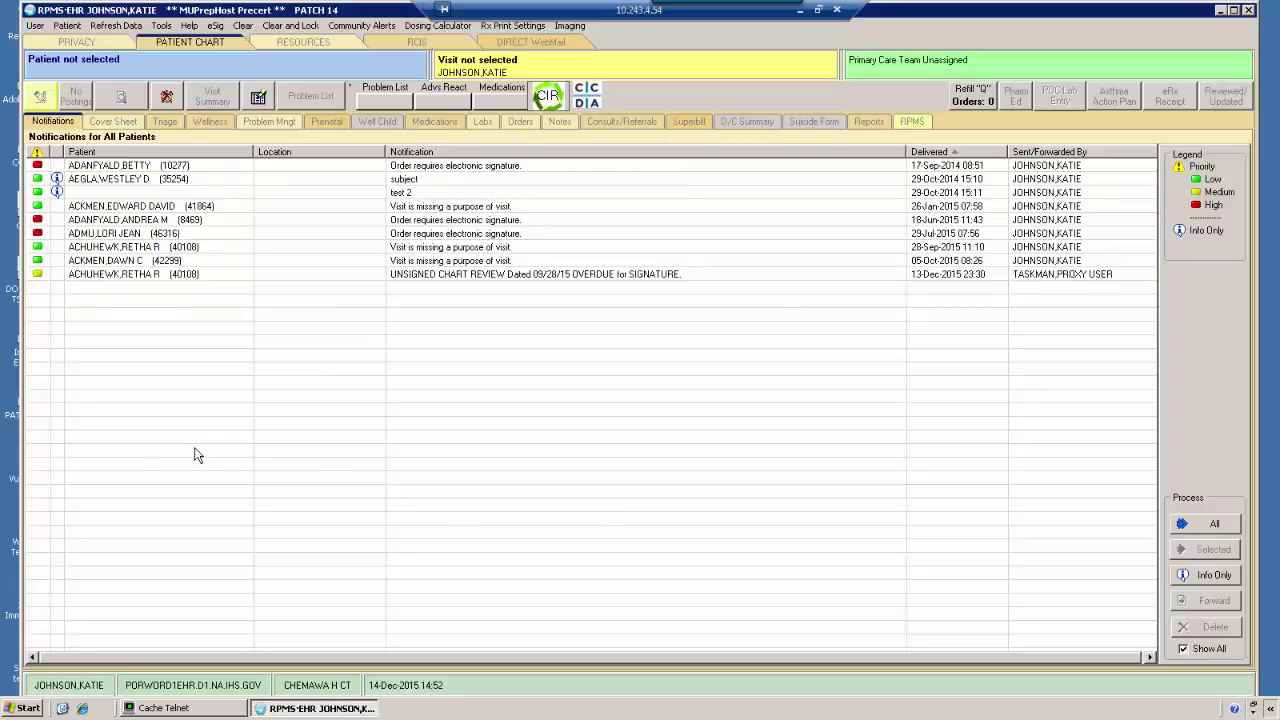
click(612, 152)
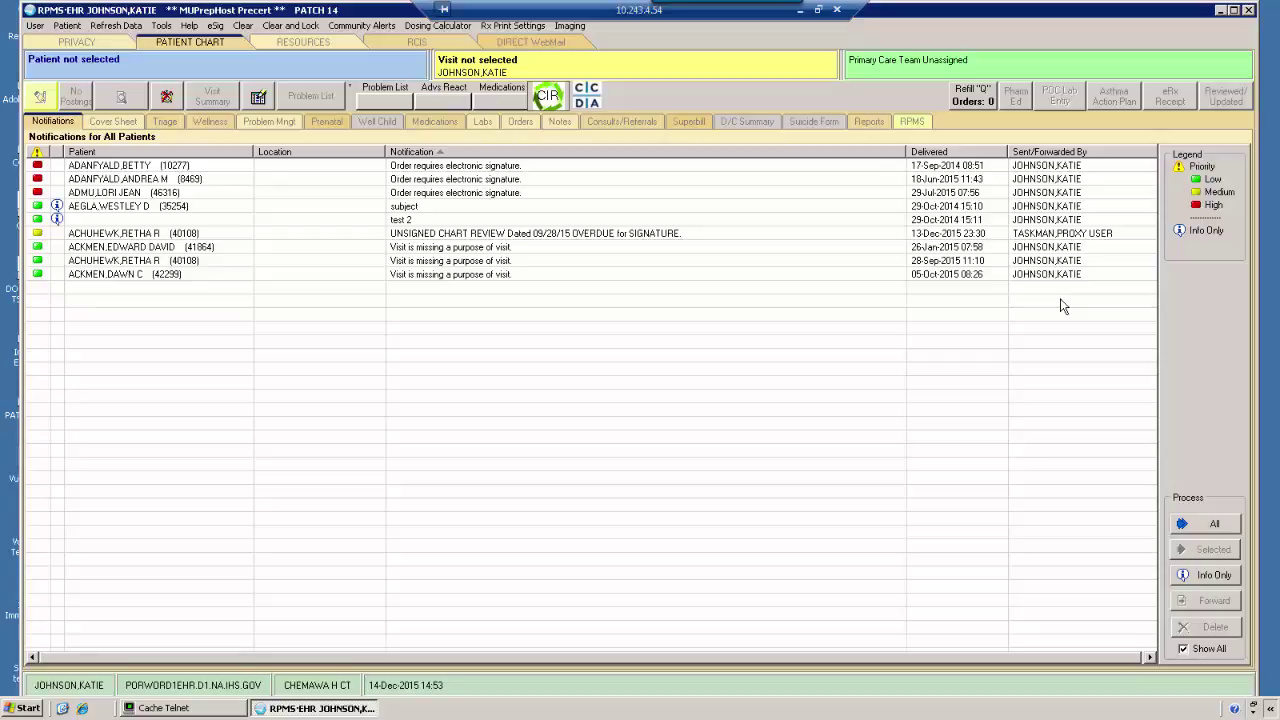
- Open the high-priority "Order requires electronic signature" notification delivered 17-Sep-2014 08:51
mouse_move(537, 296)
mouse_move(1100, 238)
mouse_move(58, 222)
mouse_move(217, 277)
mouse_move(136, 276)
mouse_move(316, 219)
click(236, 170)
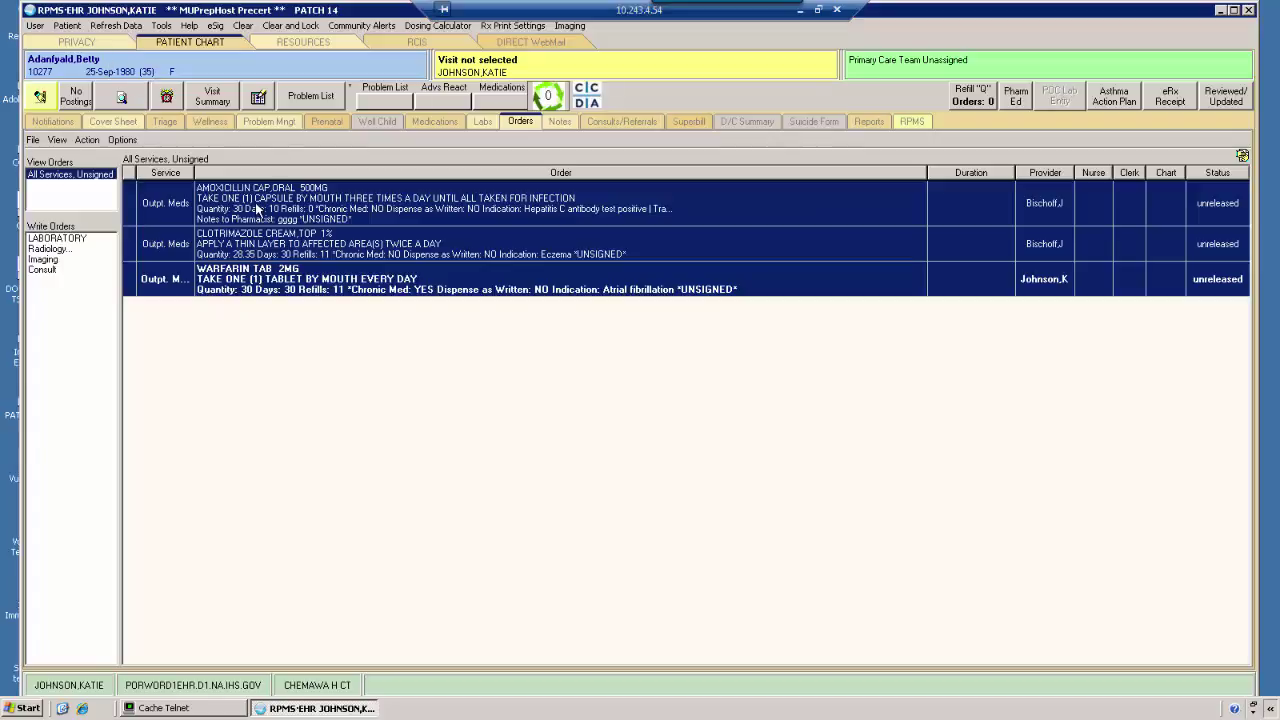
- Sign the WARFARIN TAB 2MG order with the electronic signature code, continuing past the order check
click(43, 99)
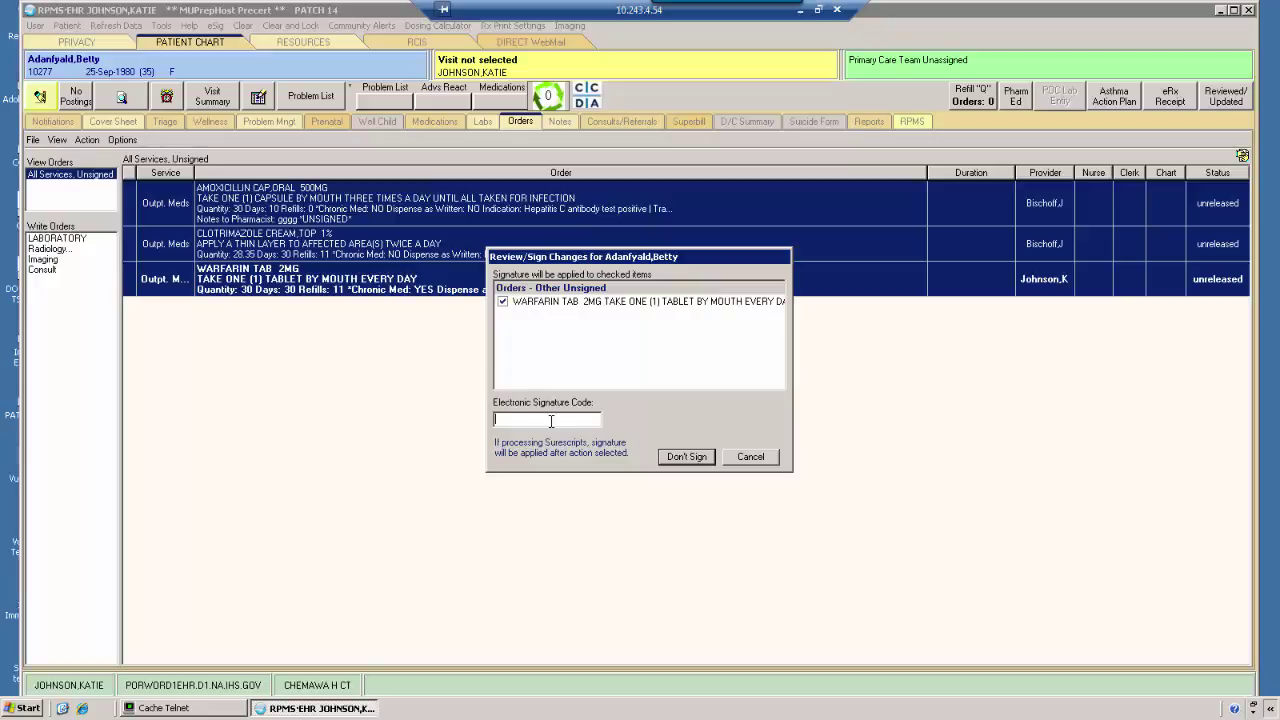
click(687, 456)
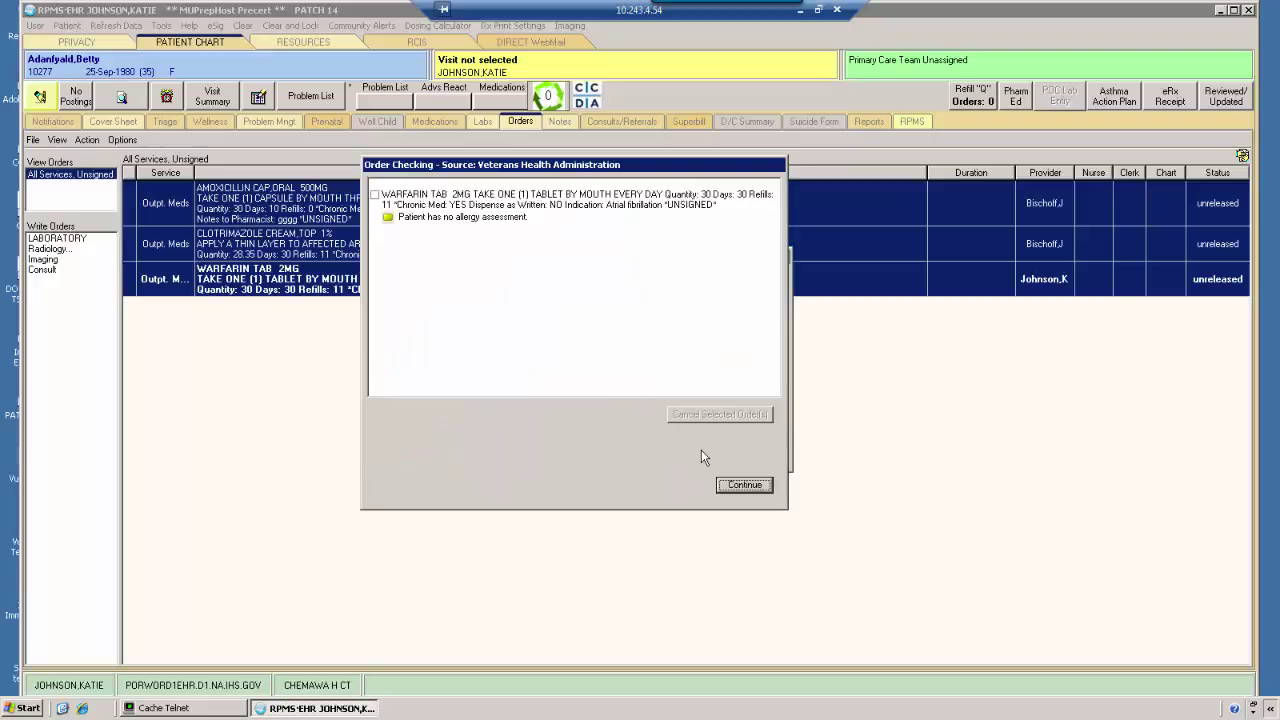
click(756, 488)
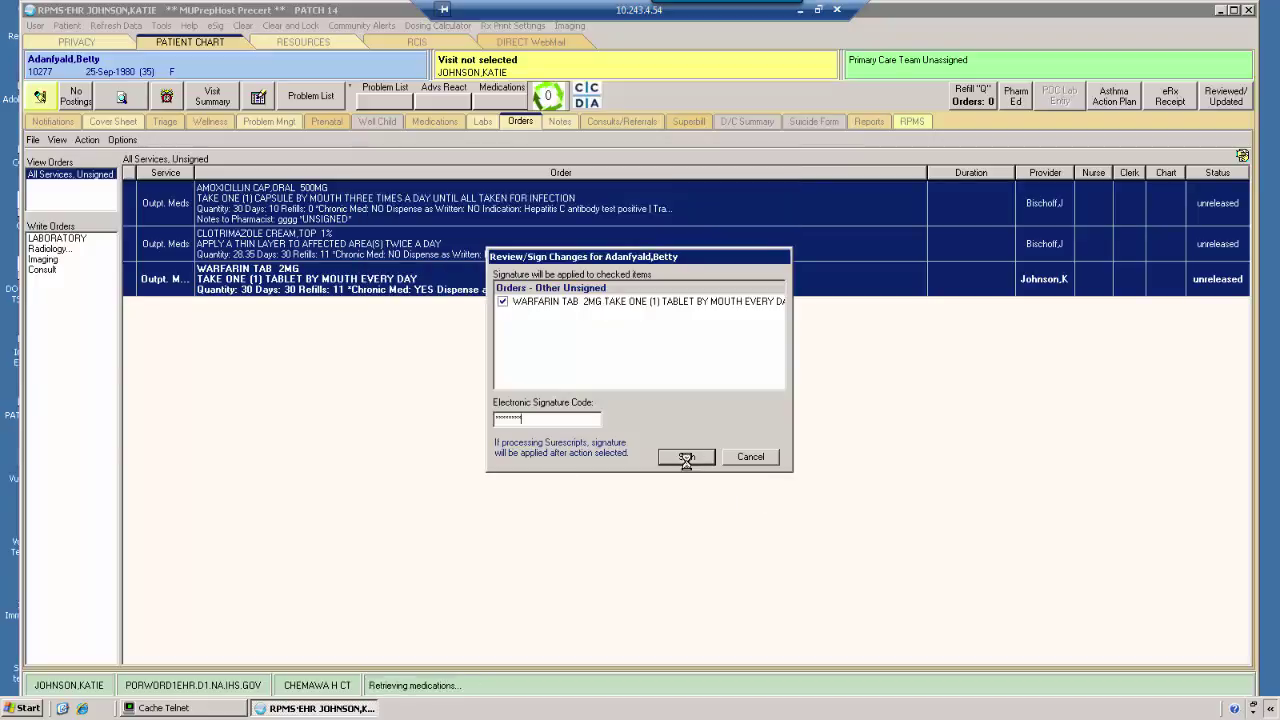
click(686, 457)
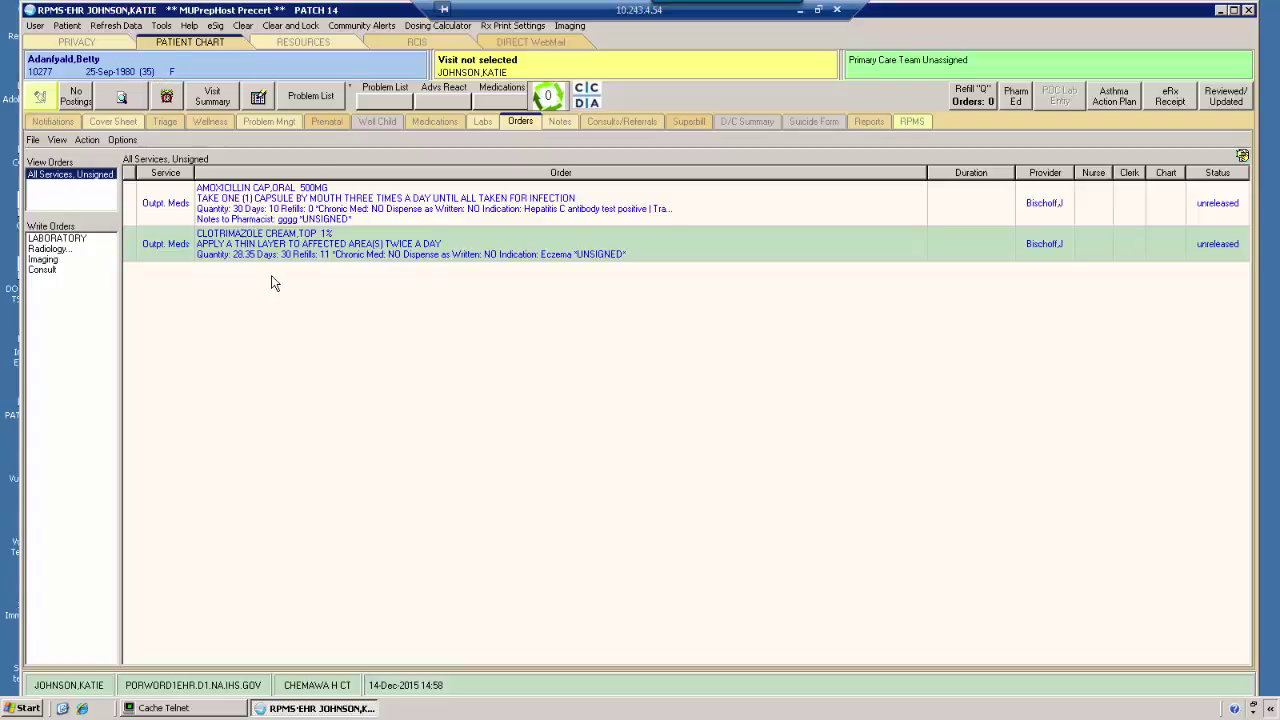
- Return to the notifications list and try to process all notifications, cancelling the review and signing of the patient's remaining orders
click(52, 121)
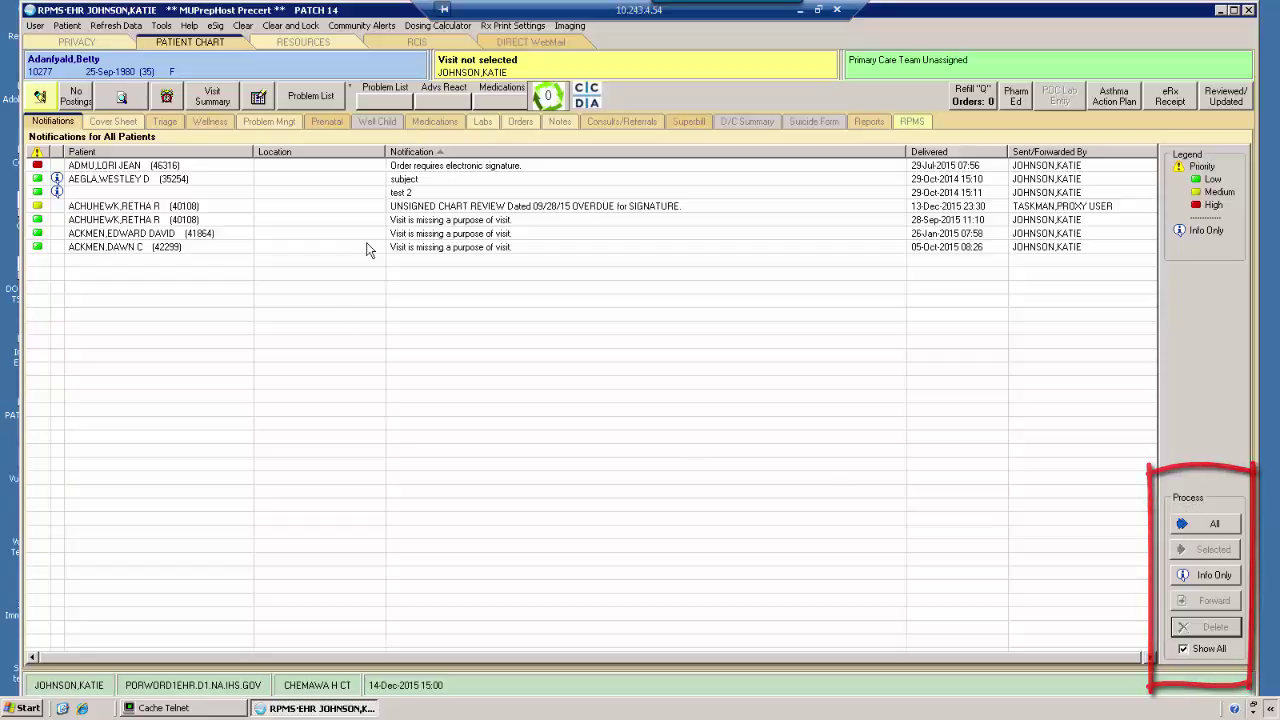
click(1214, 524)
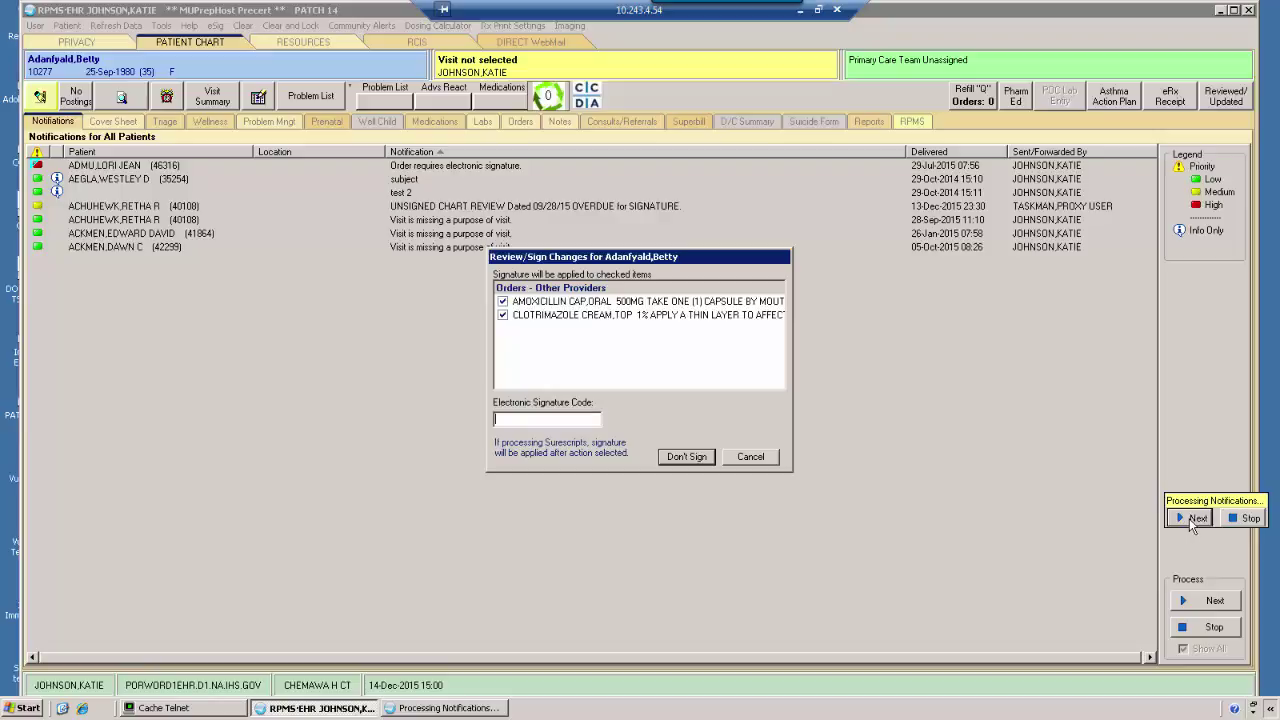
click(760, 461)
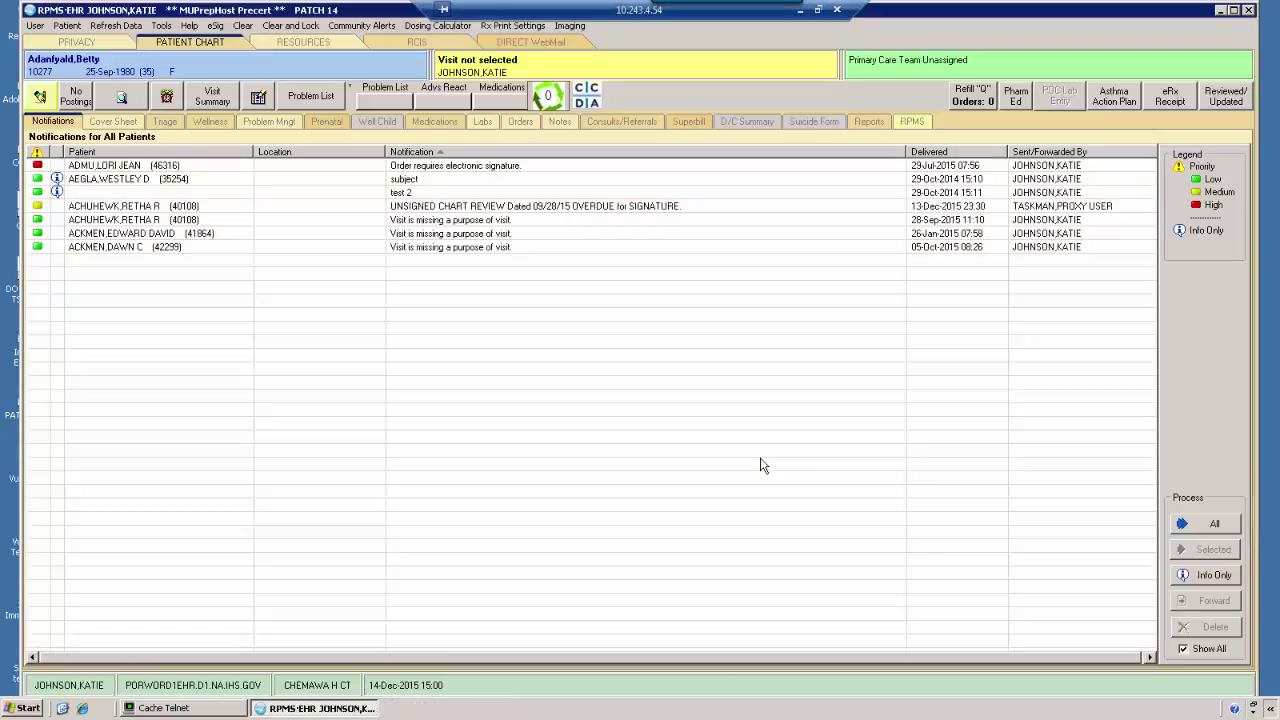
click(1209, 525)
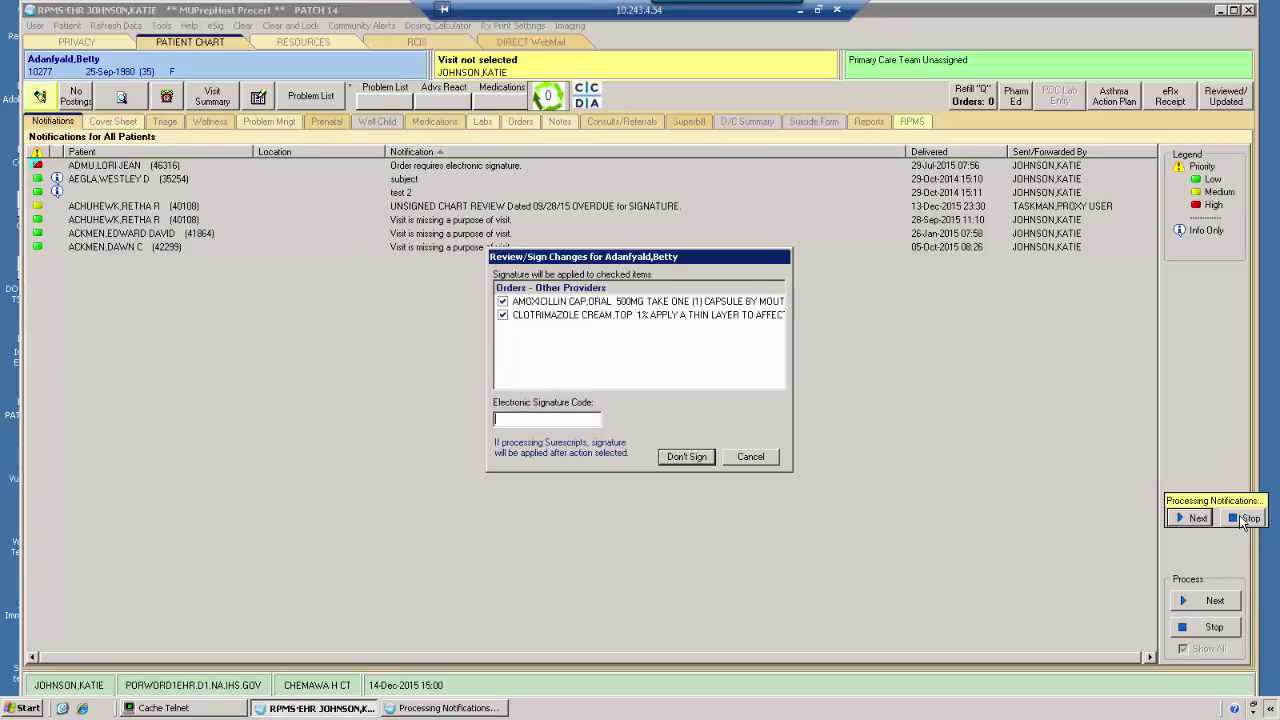
click(750, 456)
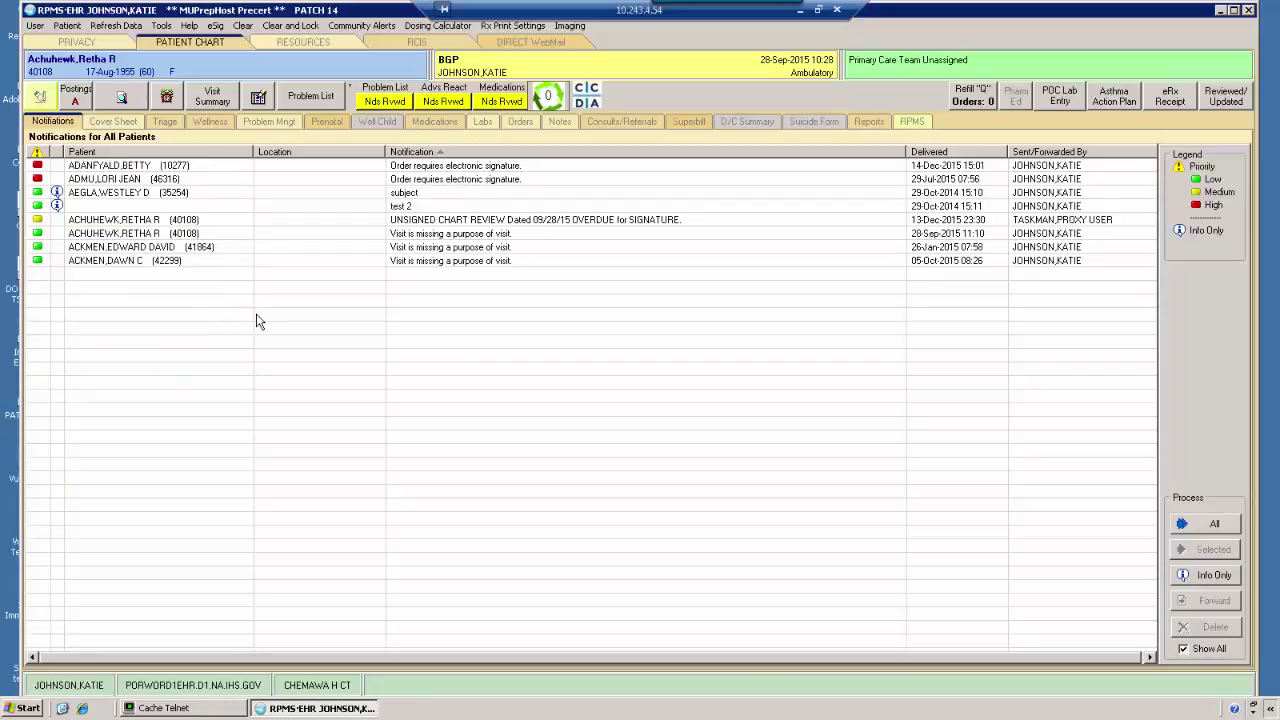
- Start processing only the two "Visit is missing a purpose of visit" notifications delivered 28-Sep-2015 and 05-Oct-2015
mouse_move(218, 236)
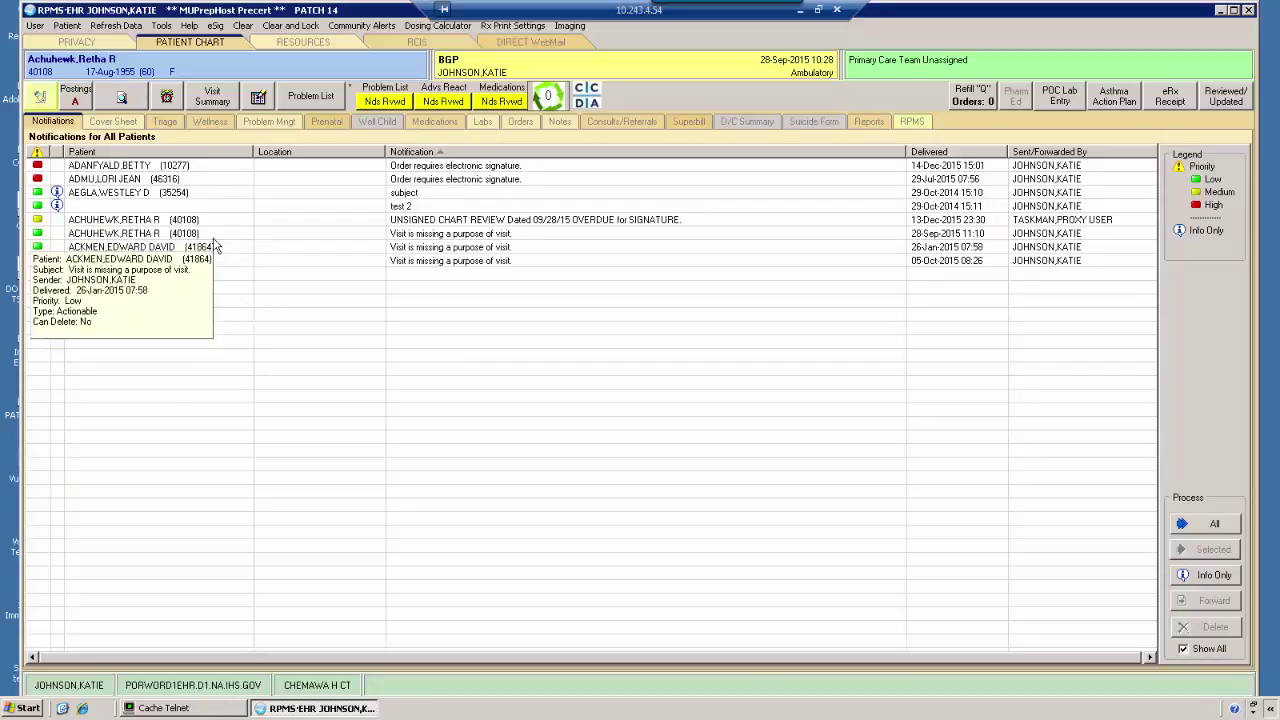
click(308, 233)
ctrl+click(272, 260)
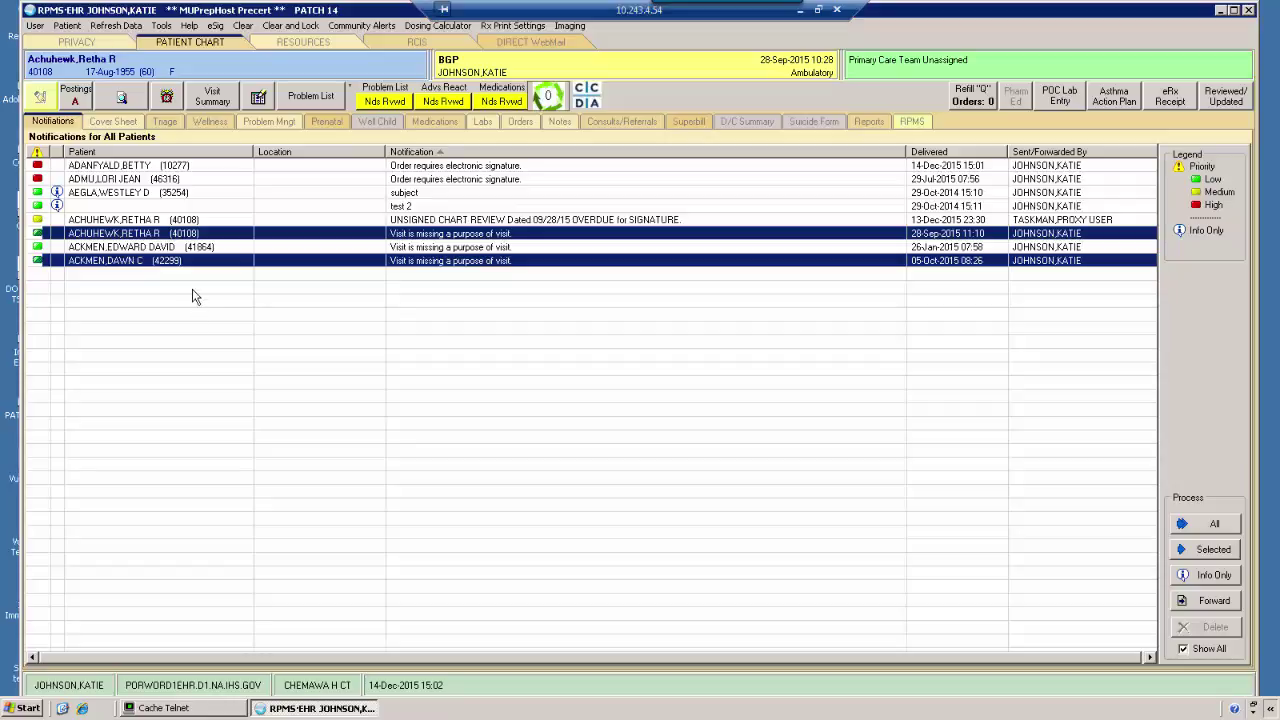
mouse_move(86, 237)
click(1213, 550)
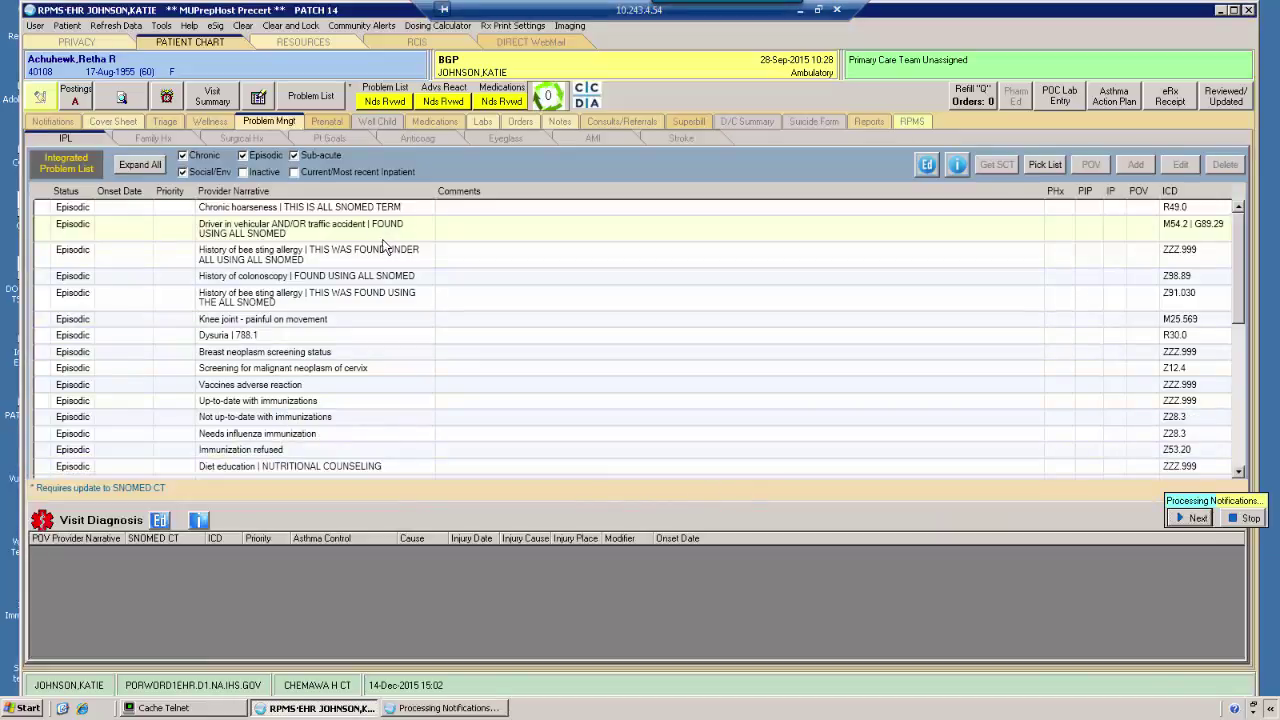
- Advance to the second selected notification, and end the processing by going back to the notifications list
click(1197, 521)
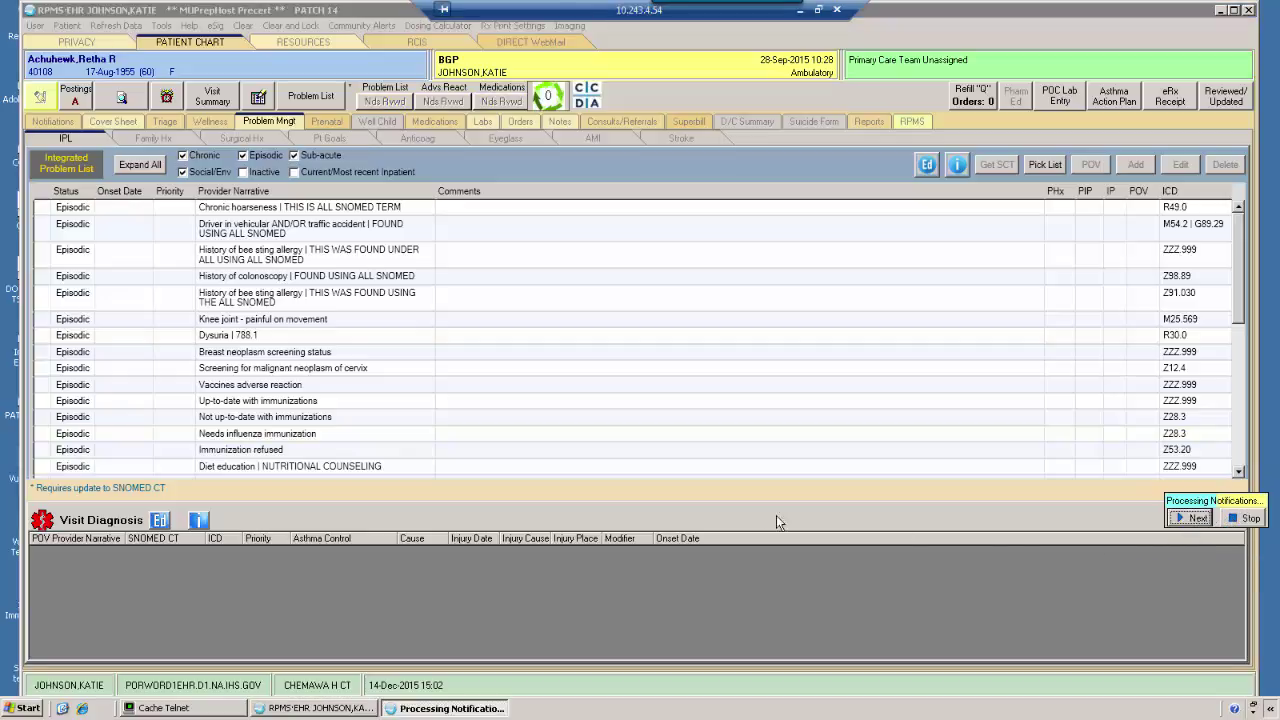
click(1245, 518)
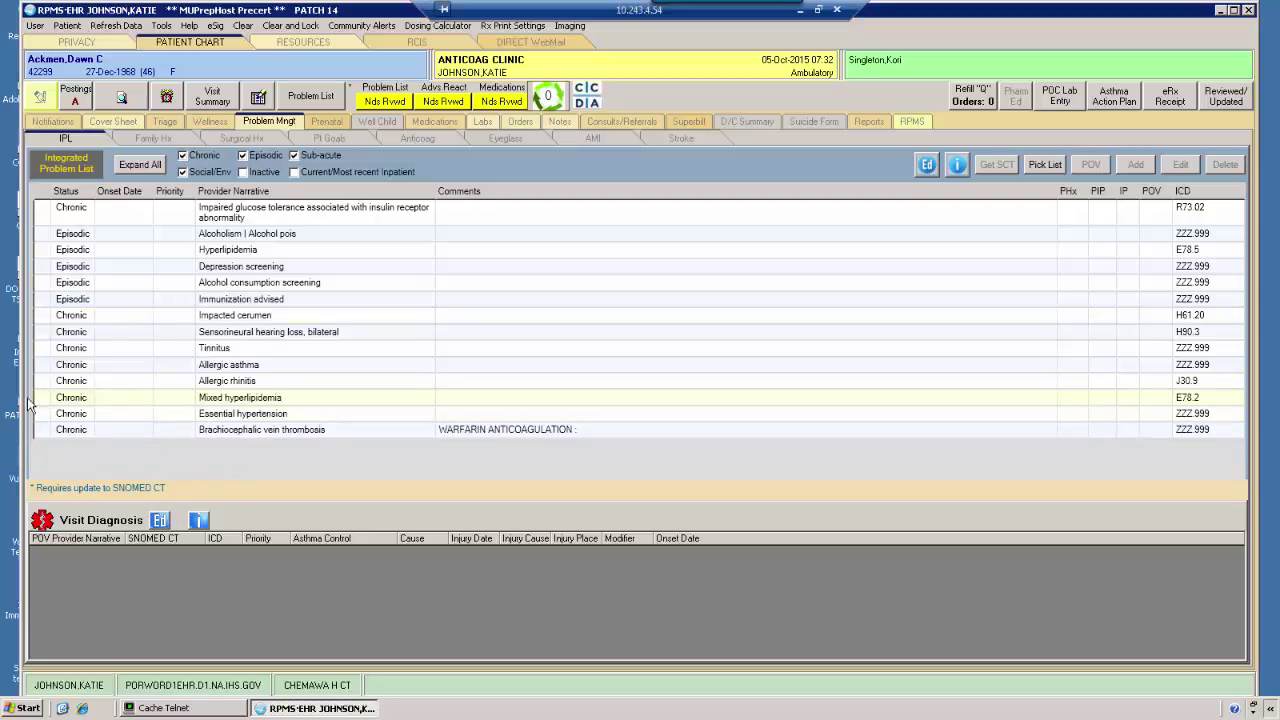
click(40, 120)
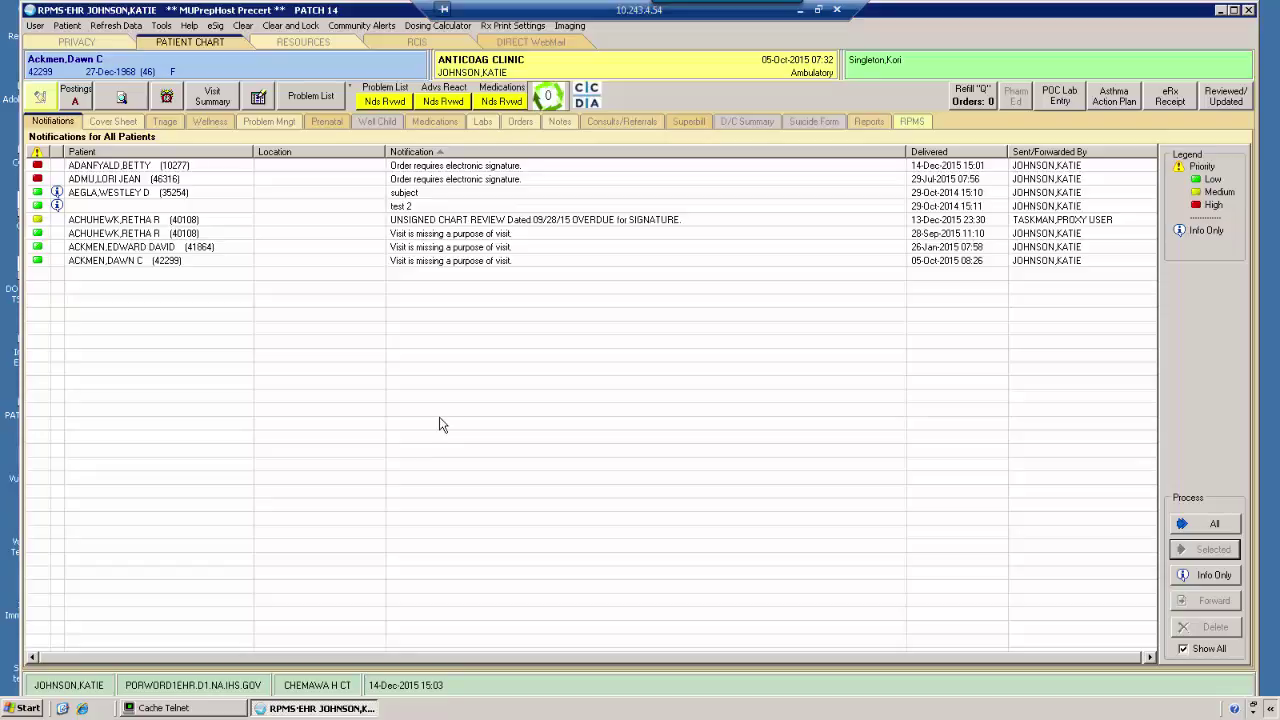
- View the message of the info-only notification titled "subject" and close it without taking any action
click(77, 196)
double_click(77, 196)
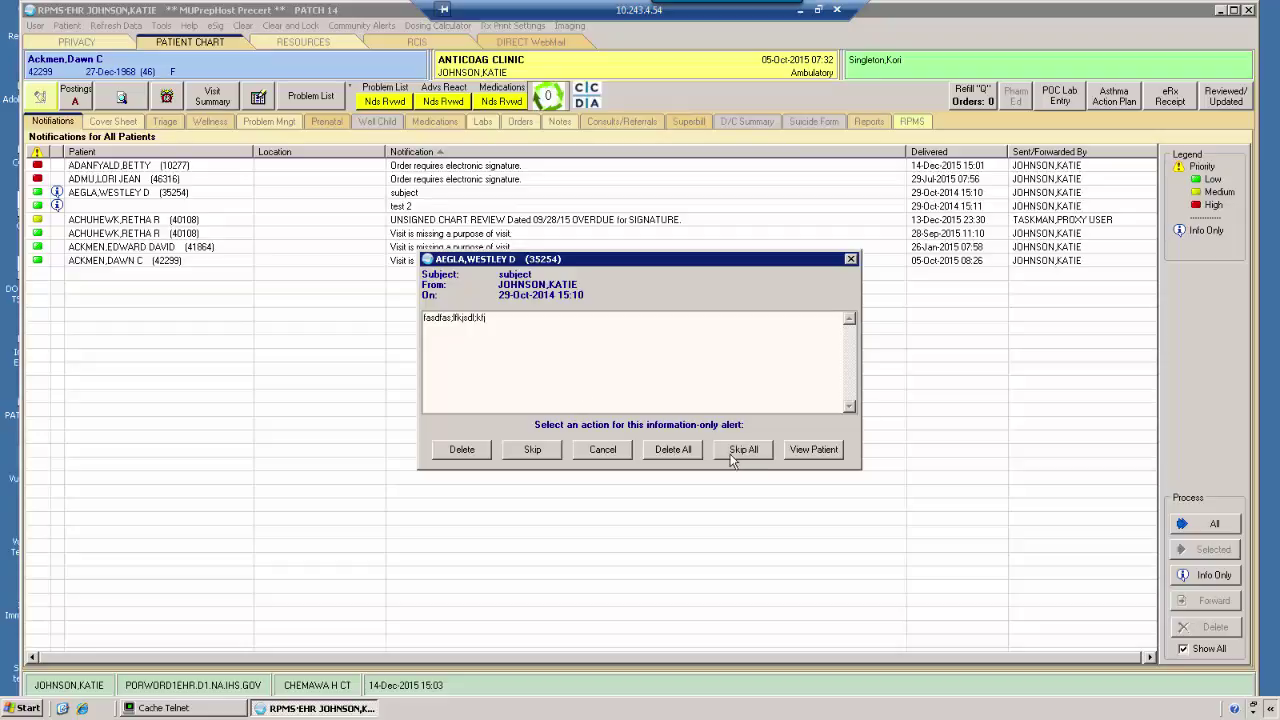
click(852, 261)
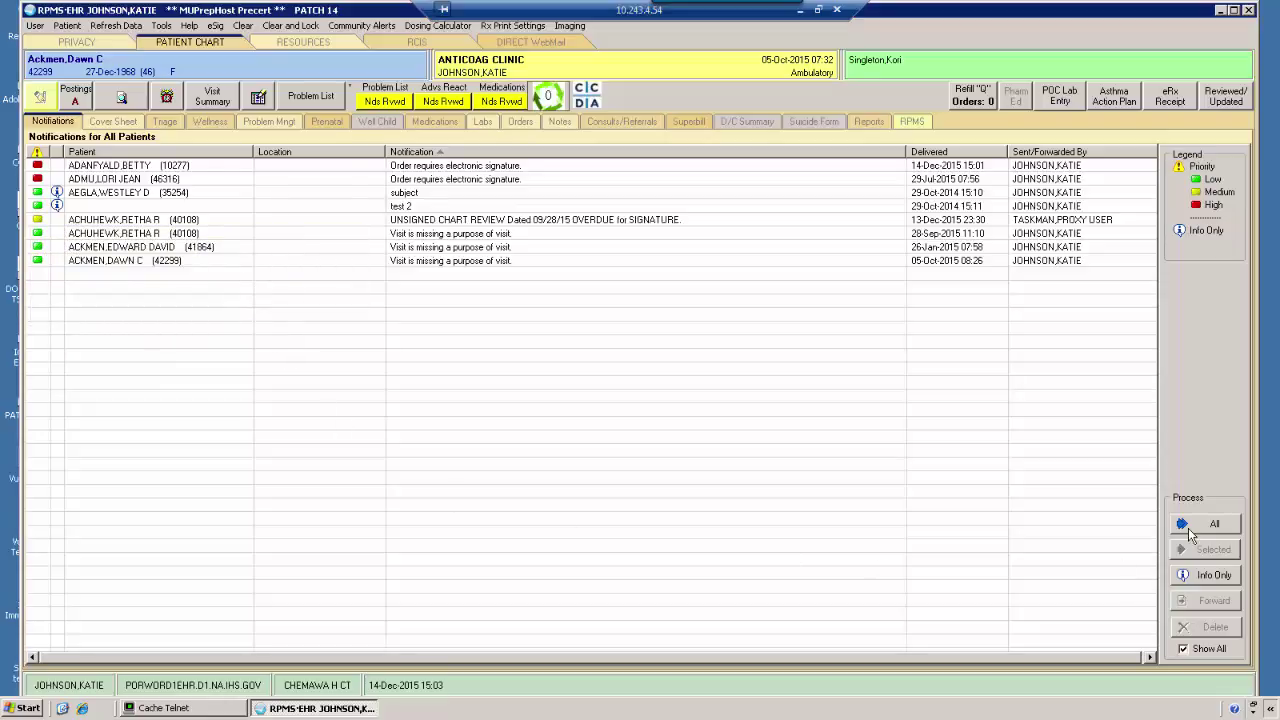
- Compare the actions available for the info-only "subject" notification with those for the missing purpose of visit notification delivered 26-Jan-2015
click(455, 194)
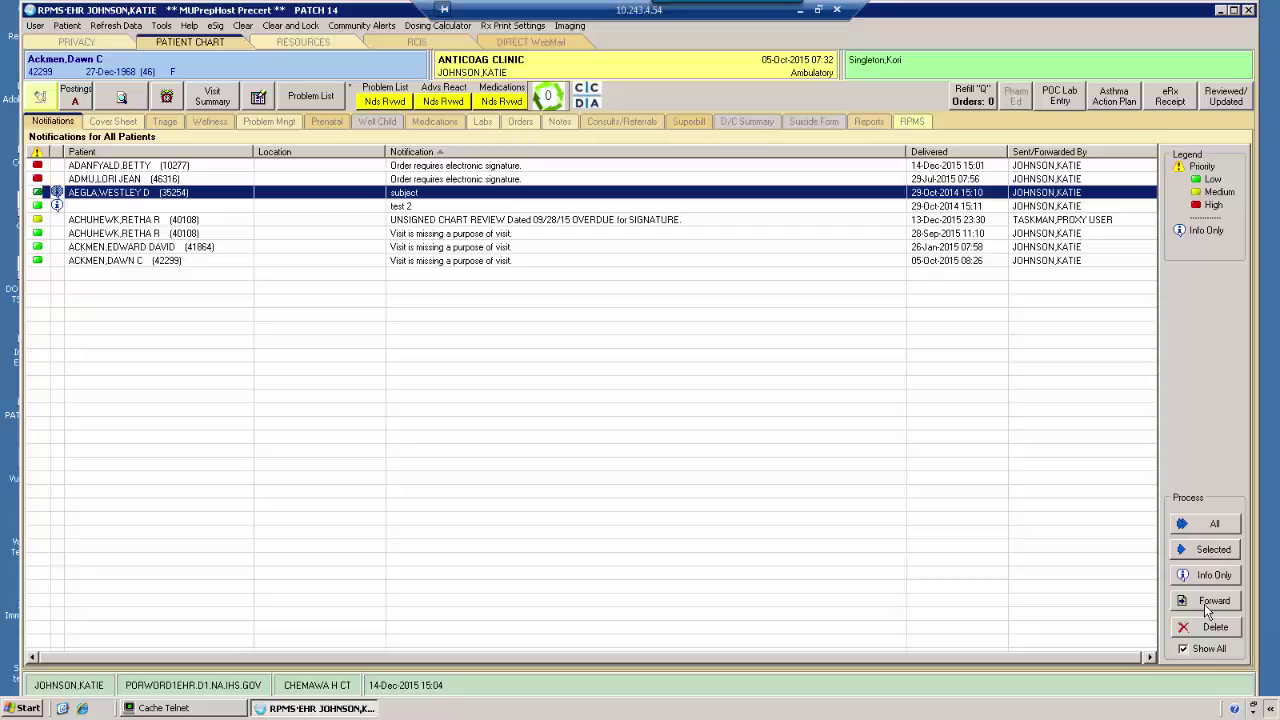
click(525, 237)
click(498, 249)
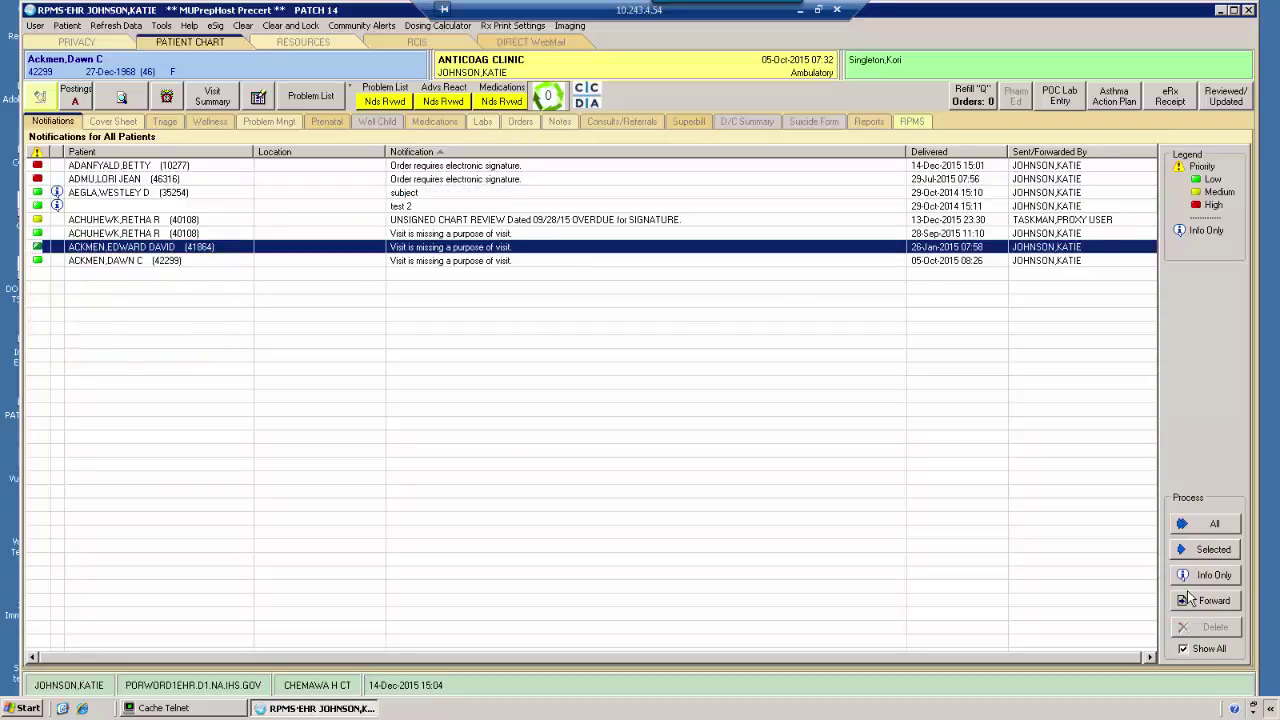
- Forward the info-only "subject" notification to the demo provider with the comment "not mine"
click(404, 193)
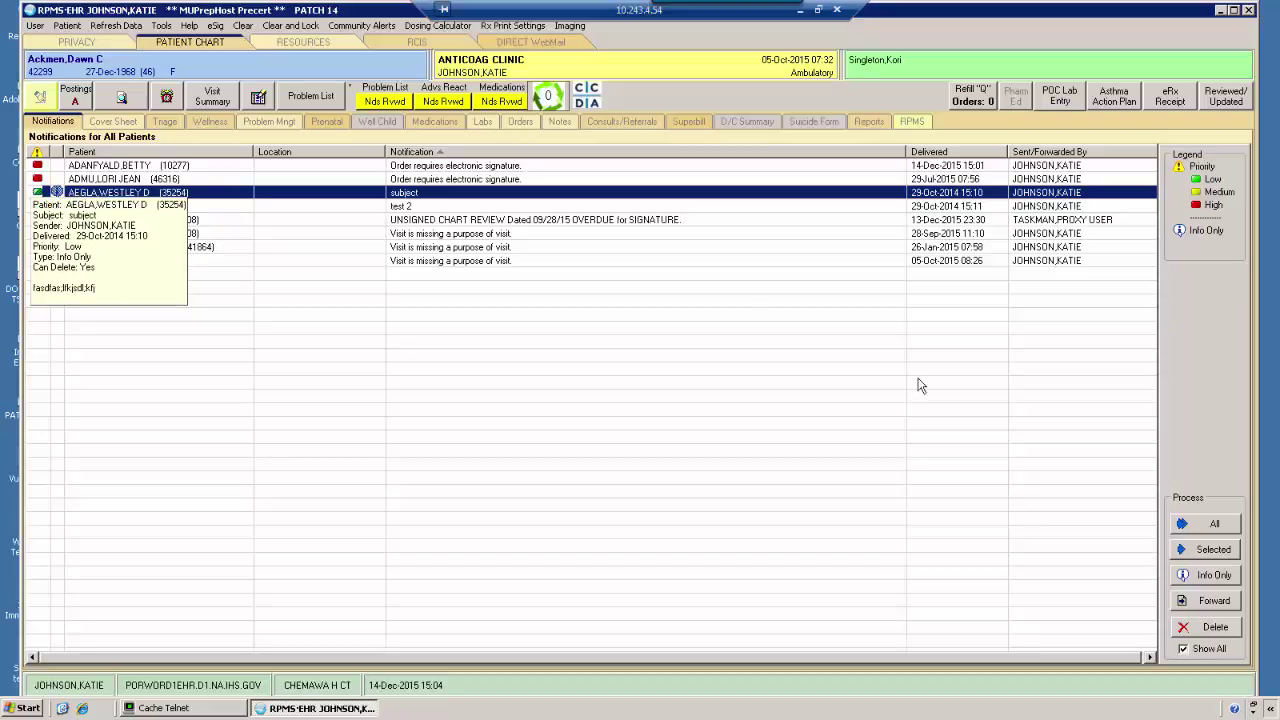
click(1213, 601)
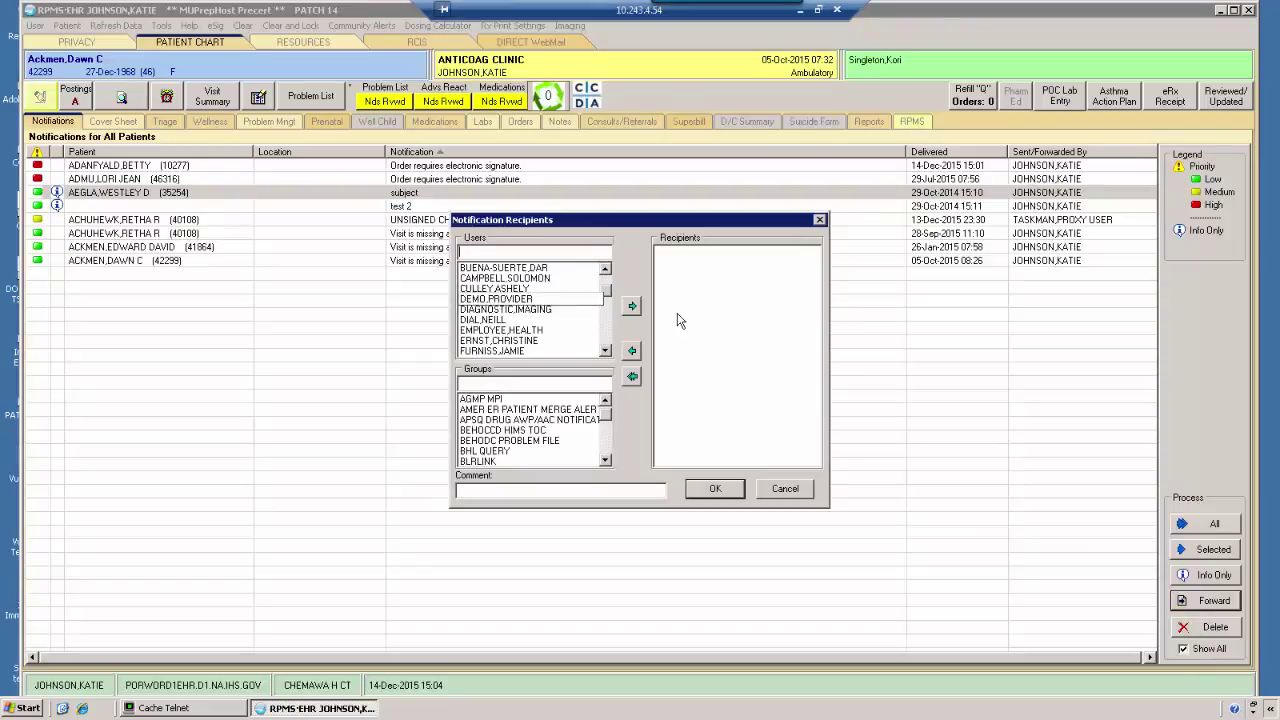
click(495, 299)
click(631, 305)
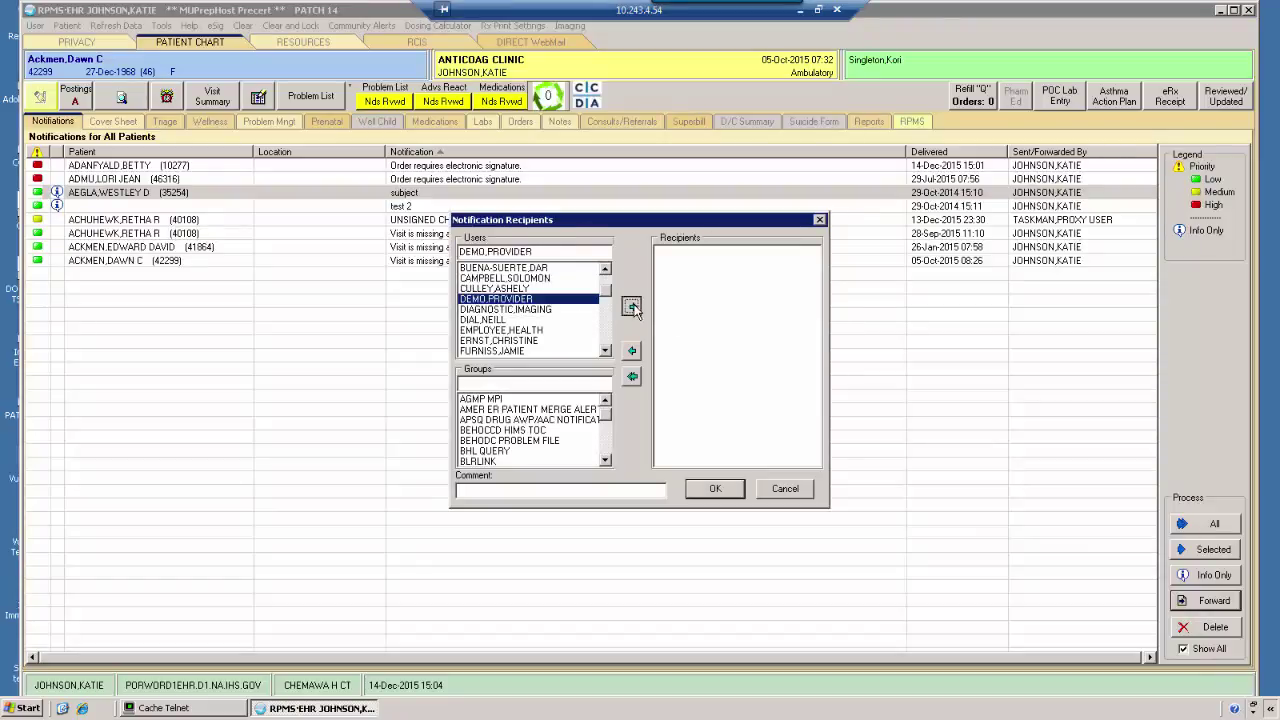
click(712, 494)
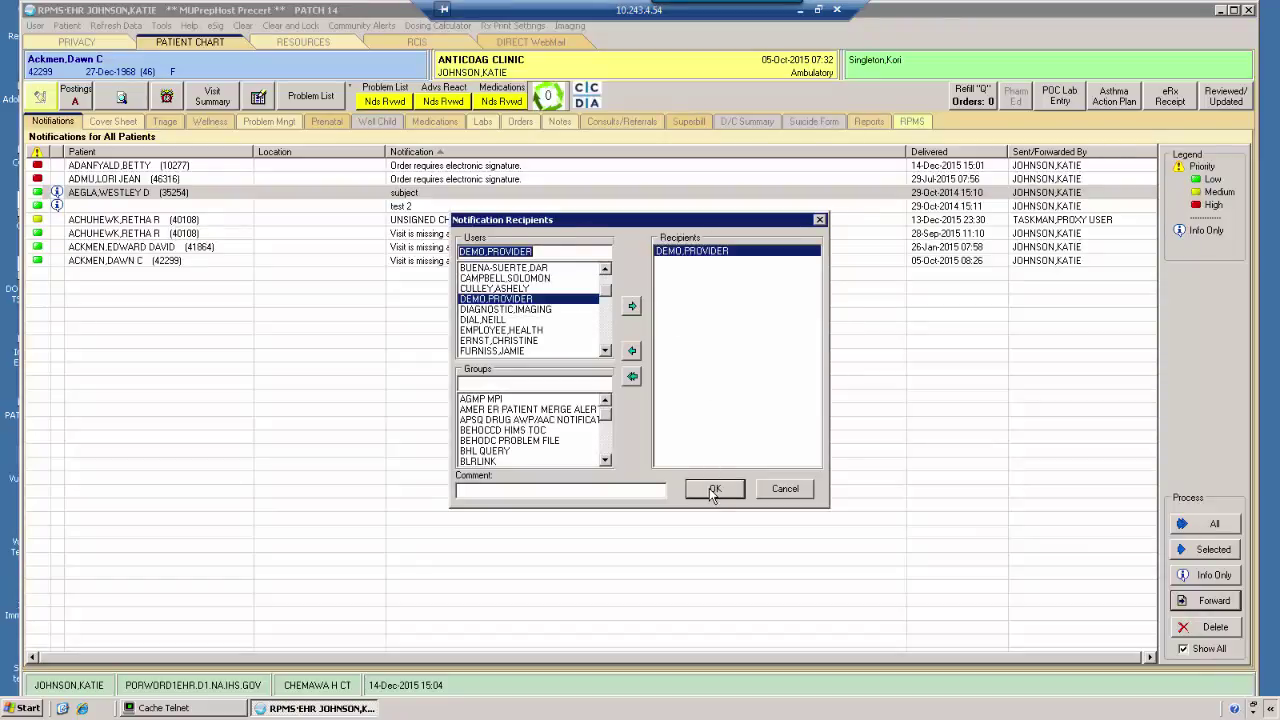
click(591, 491)
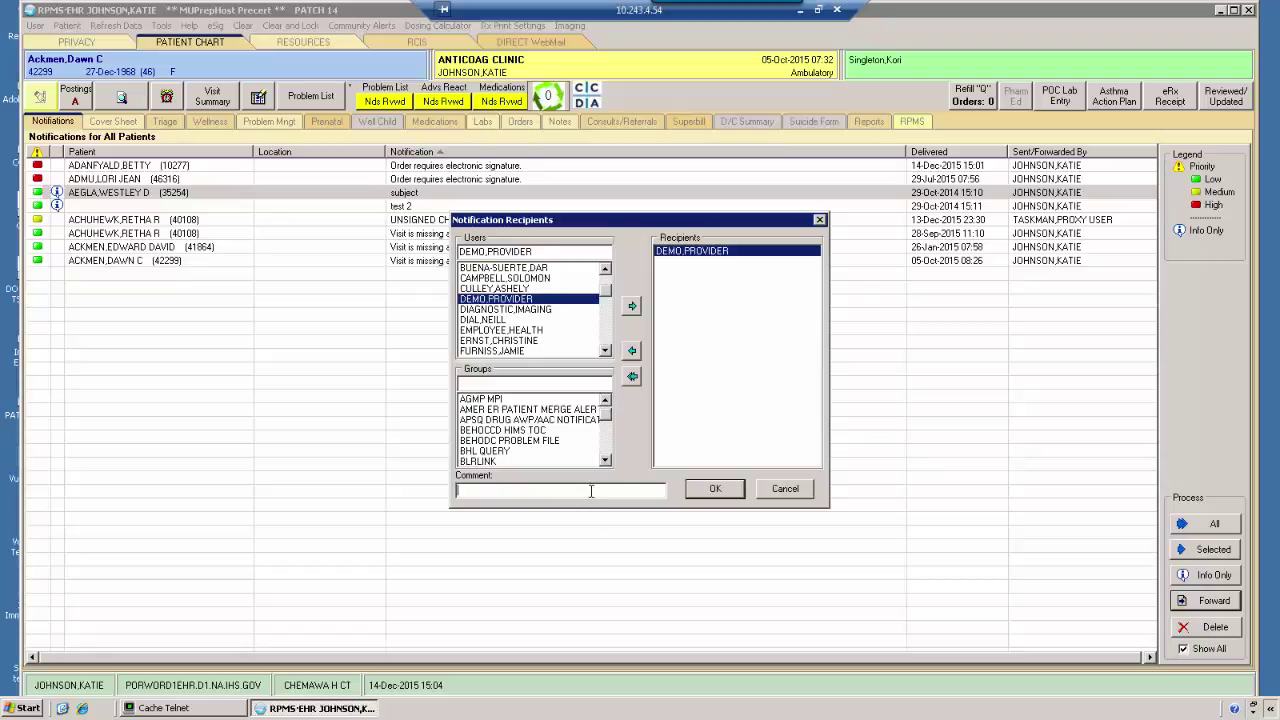
text(not mine)
click(715, 488)
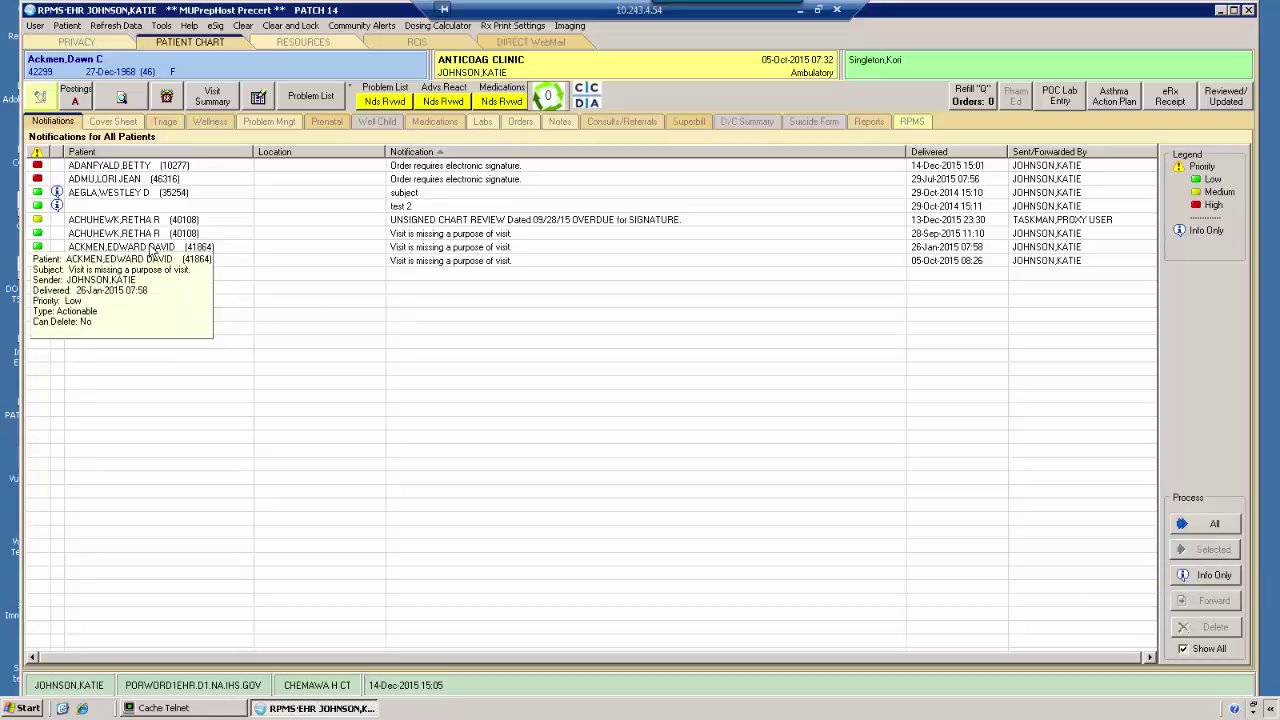
- Check whether the overdue unsigned chart review and the missing purpose of visit notification delivered 05-Oct-2015 can be deleted
click(118, 221)
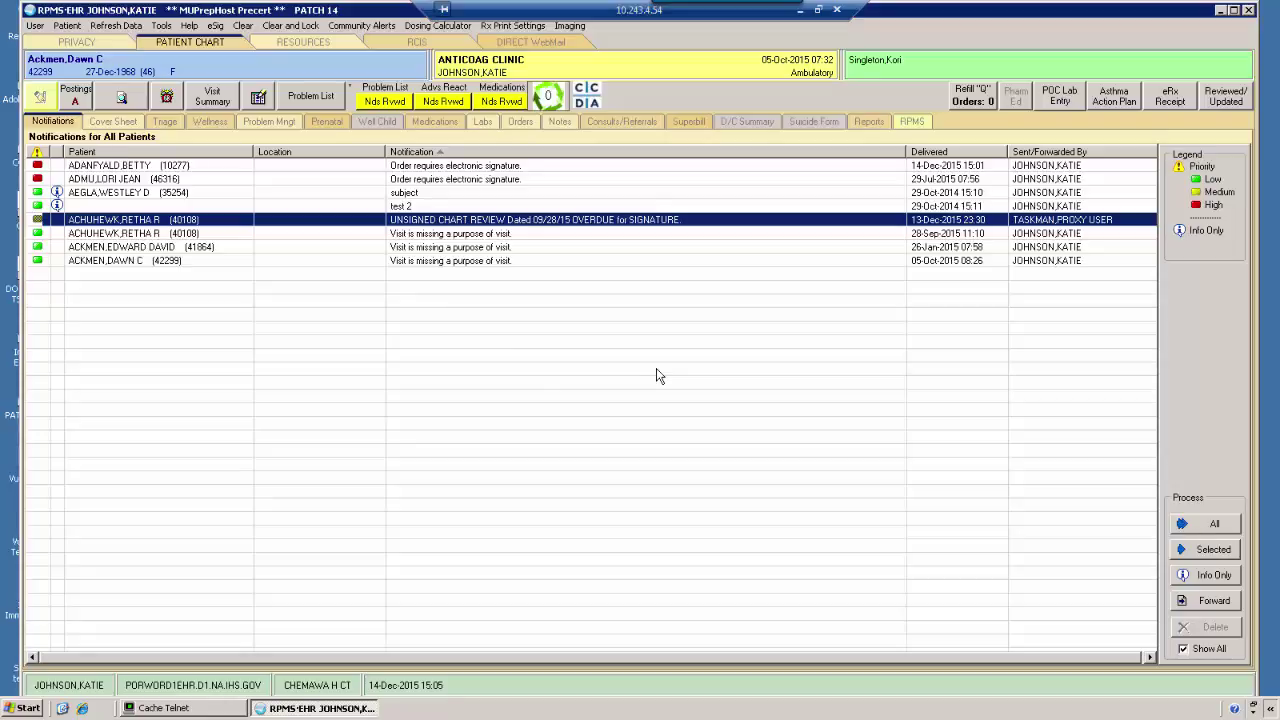
click(619, 262)
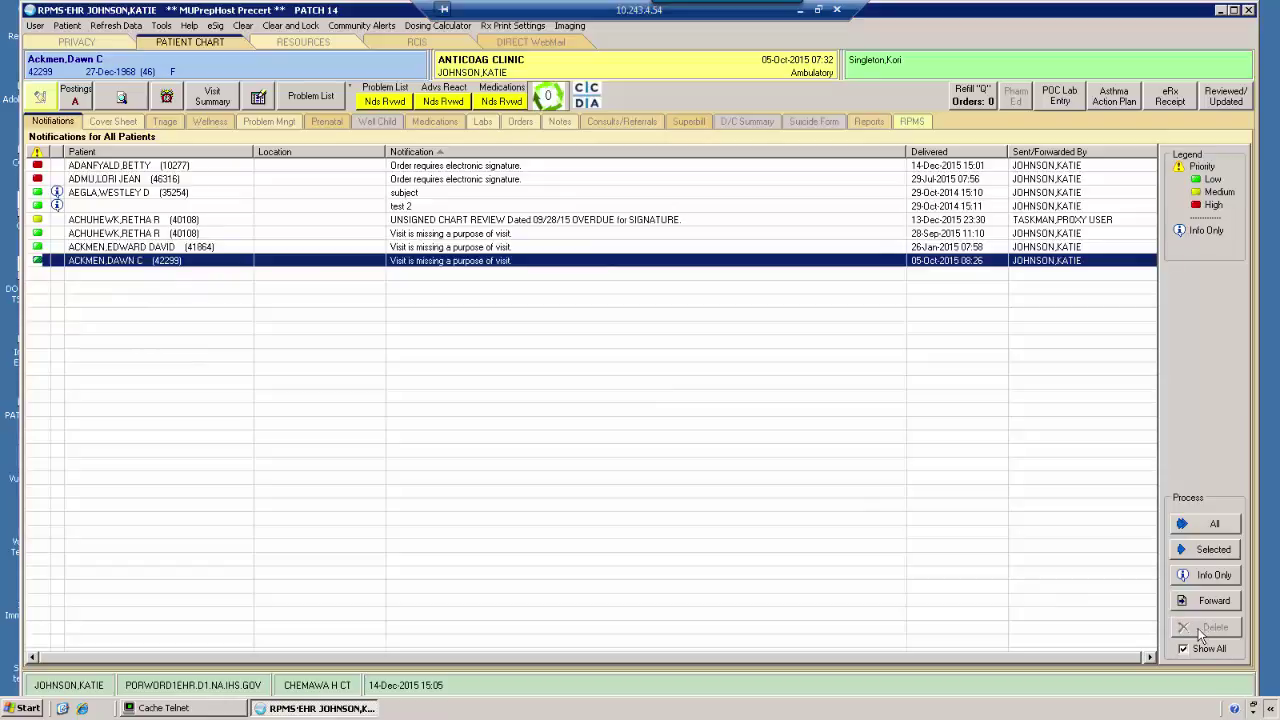
- Process the info-only notifications, view the message titled "subject", and close it without deleting it
mouse_move(457, 263)
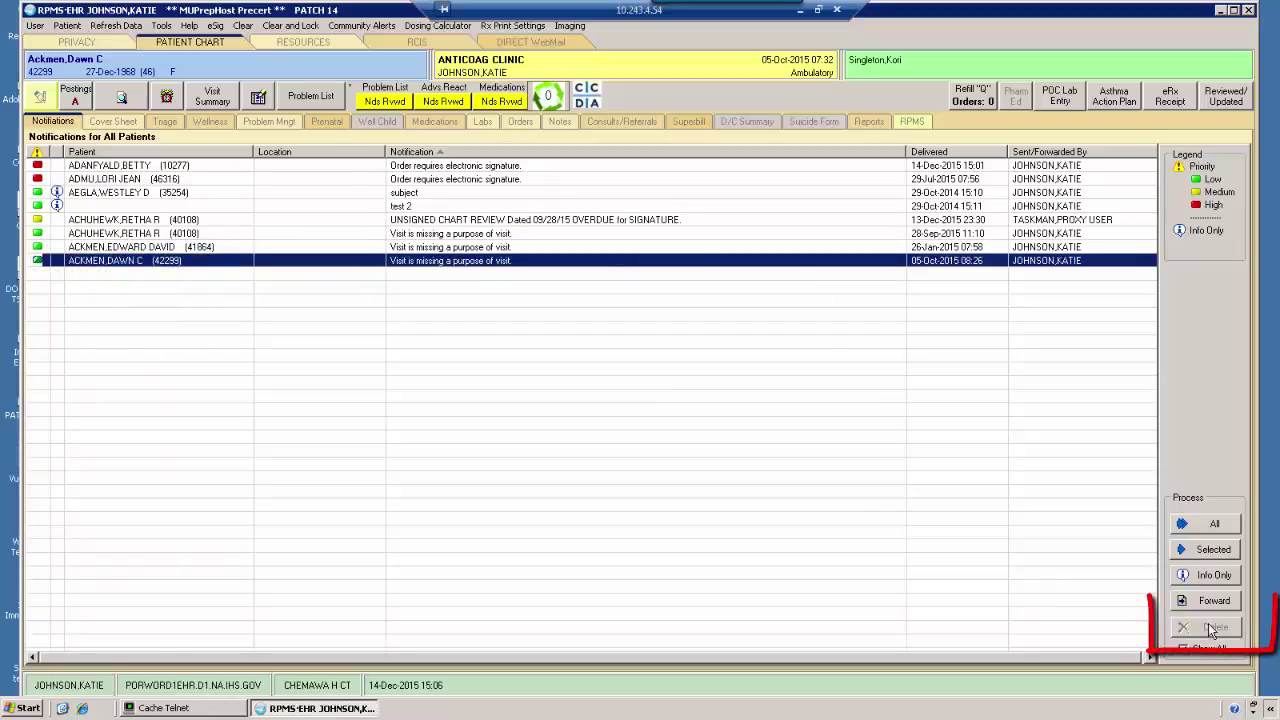
click(416, 194)
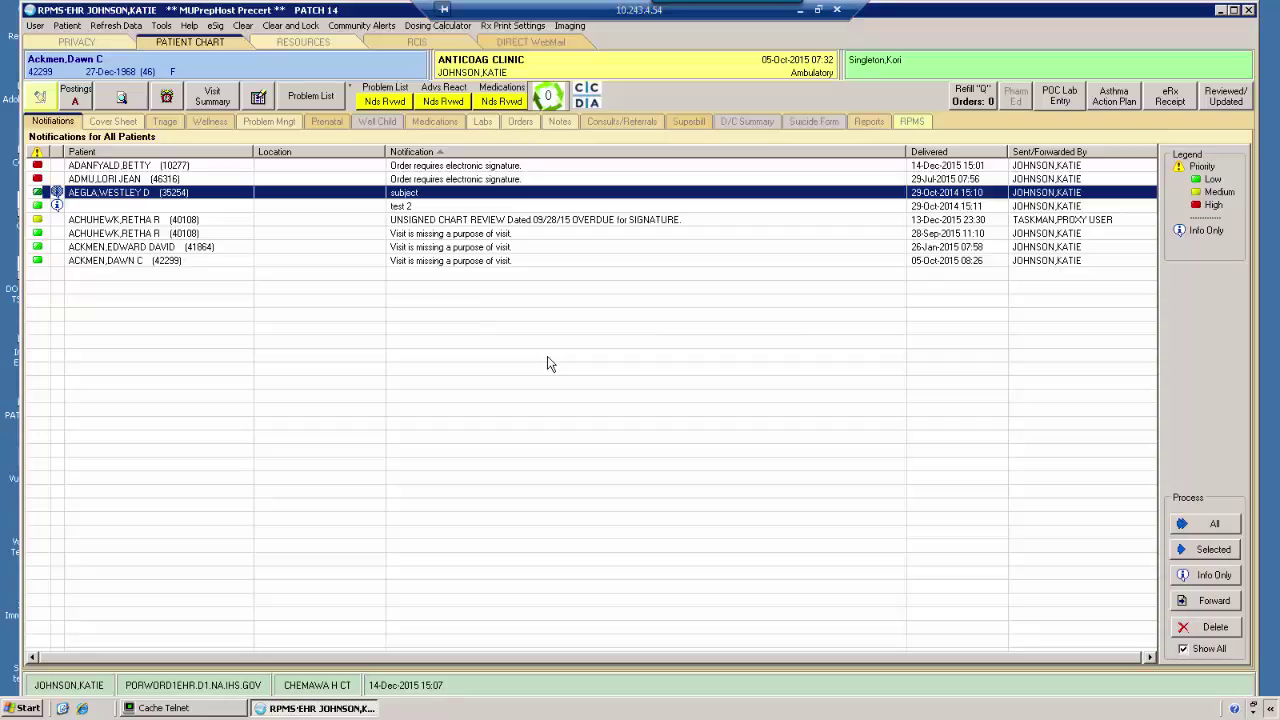
click(749, 420)
click(1211, 575)
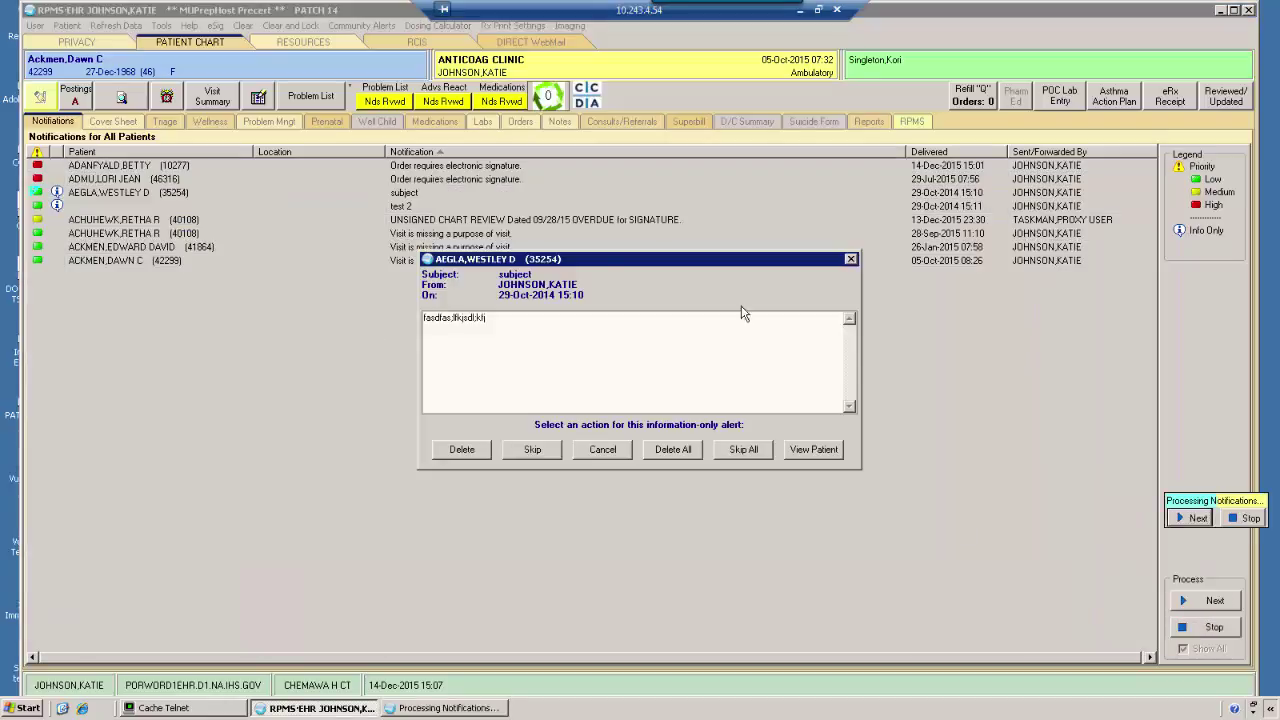
click(827, 450)
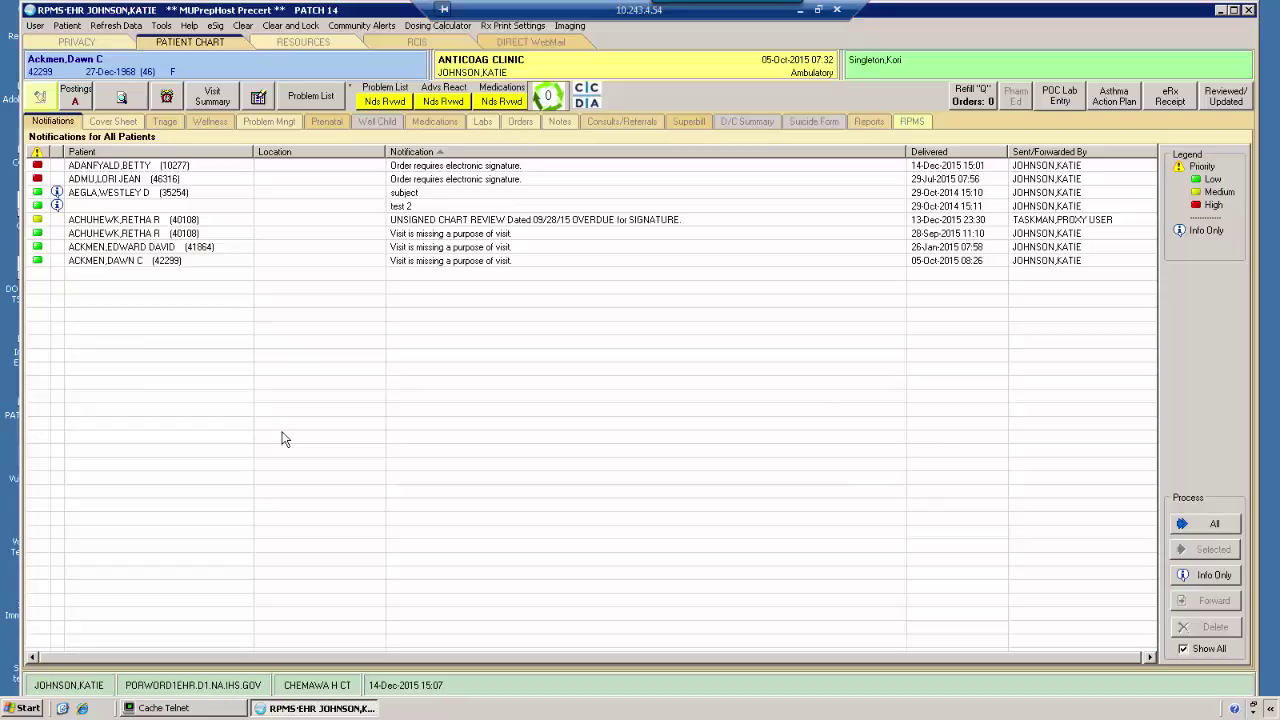
- Create a scheduled notification for the open patient with delivery set to the current time, 14-Dec-2015 15:09, and the subject "test teset"
right_click(404, 336)
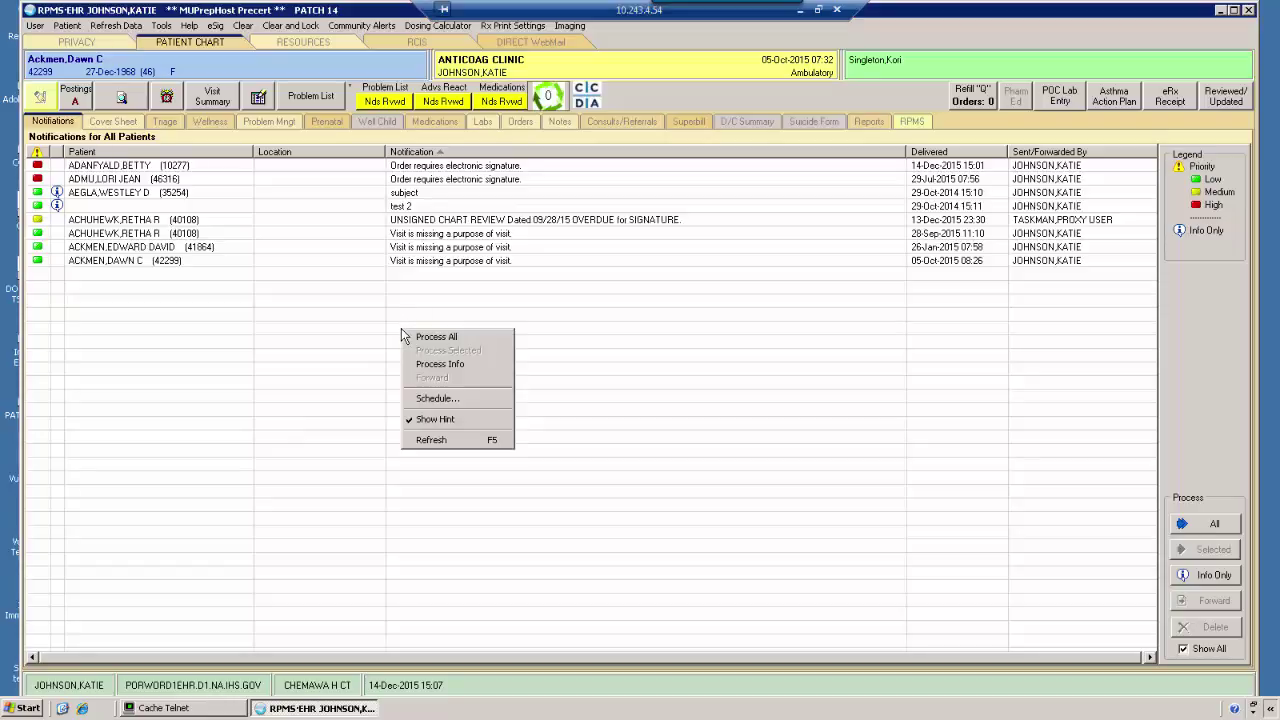
click(460, 400)
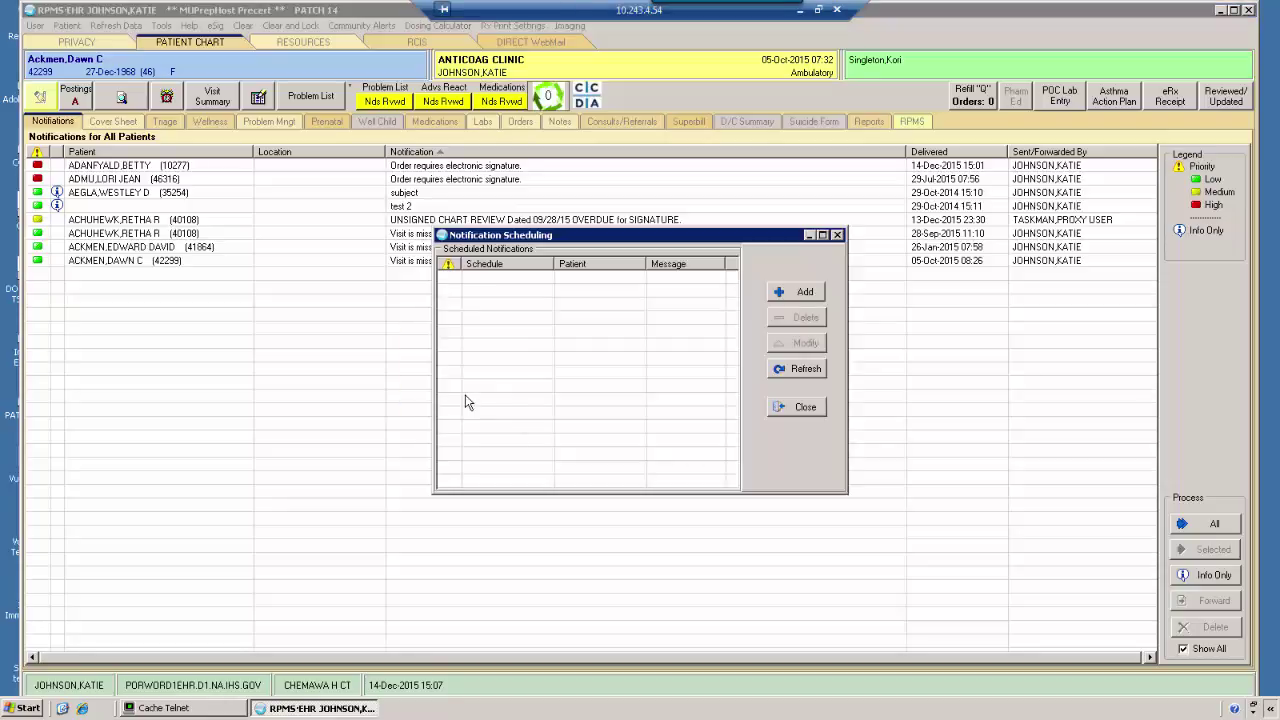
click(805, 292)
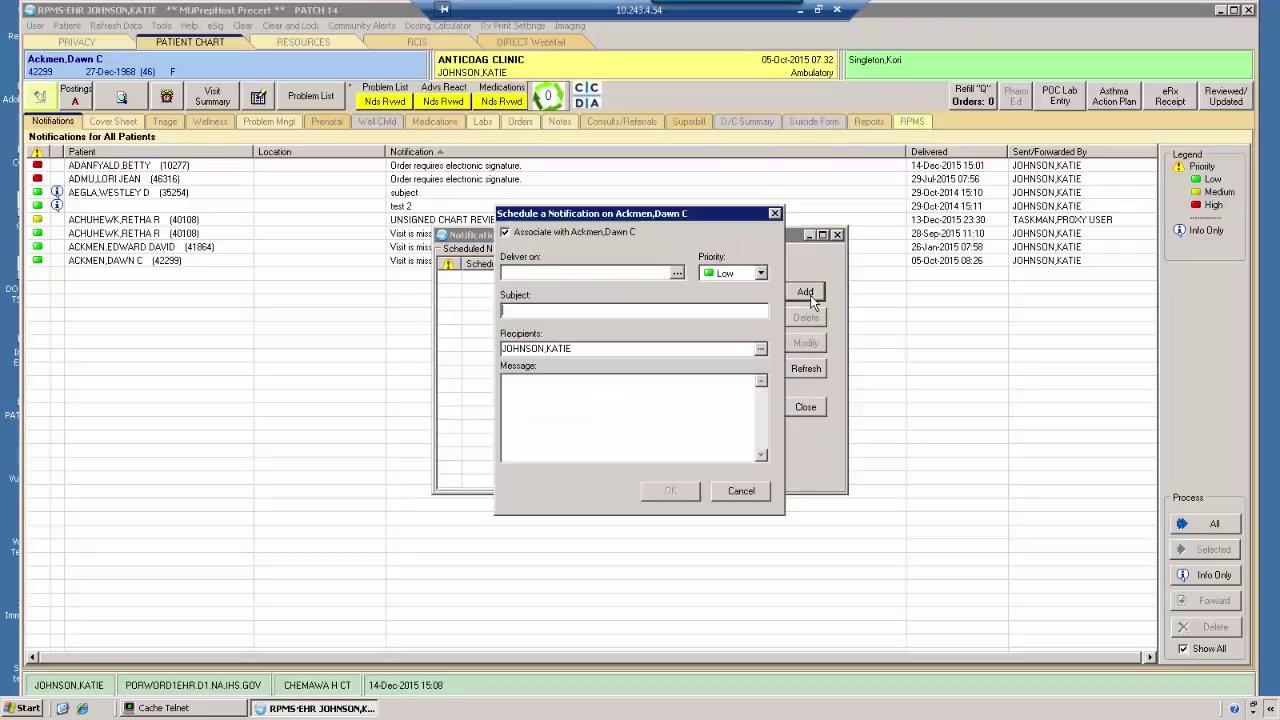
click(676, 276)
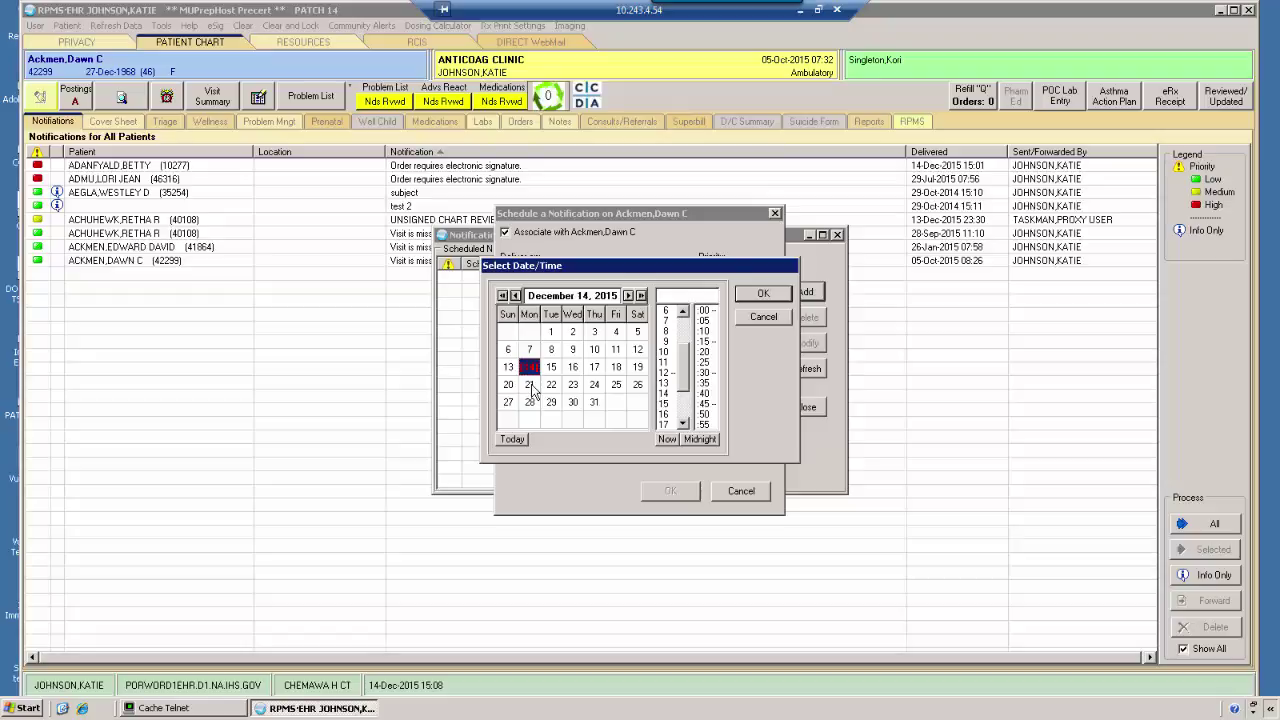
click(665, 441)
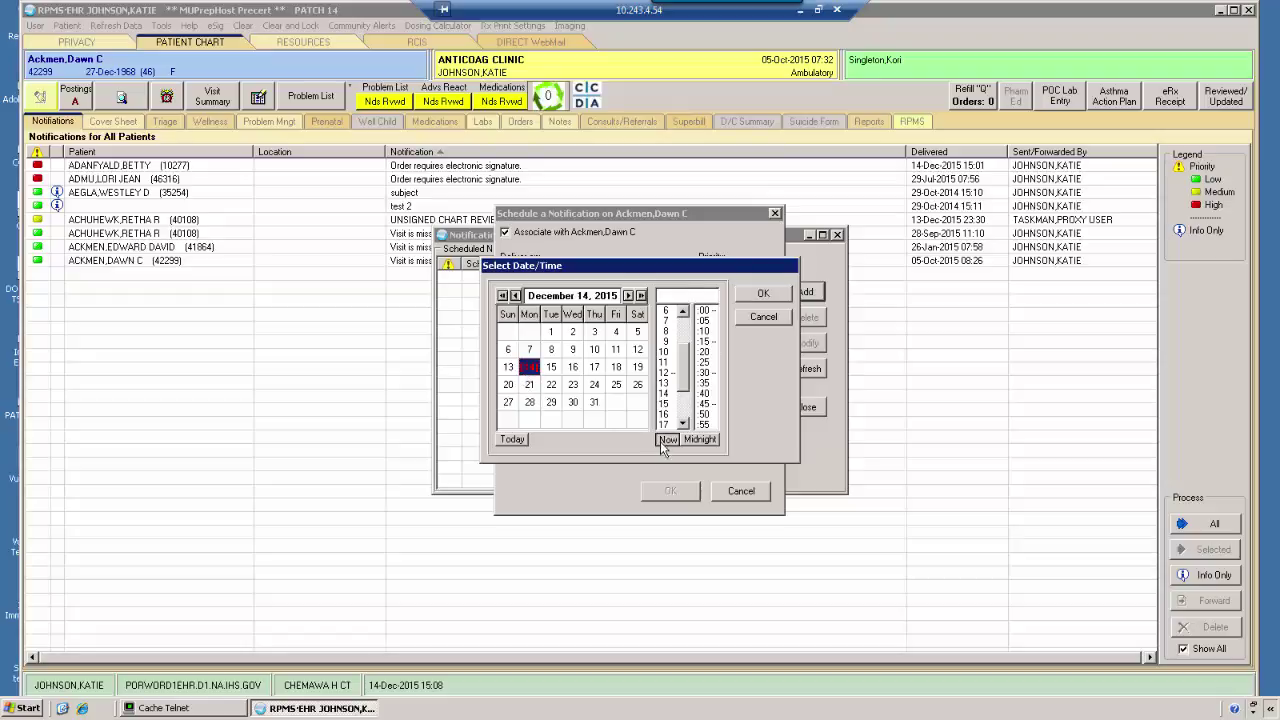
click(763, 293)
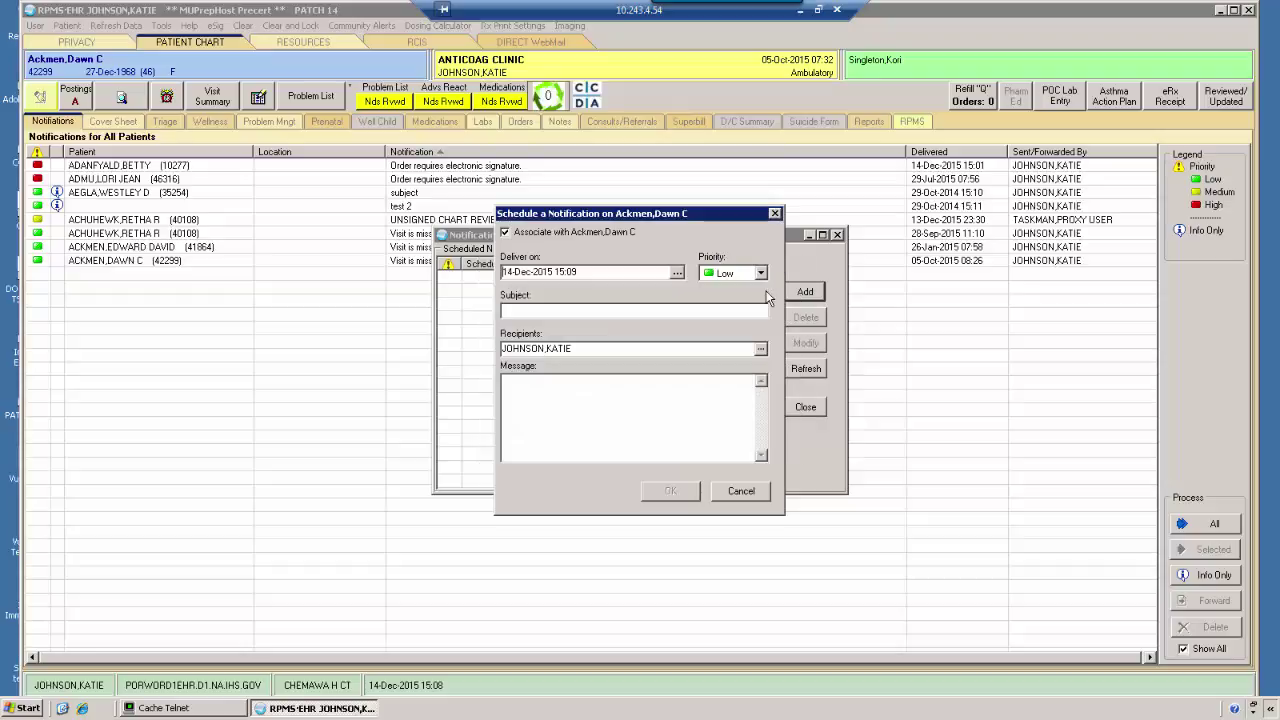
click(699, 309)
text(test teset)
- Add the demo provider to the scheduled notification's recipients
click(760, 350)
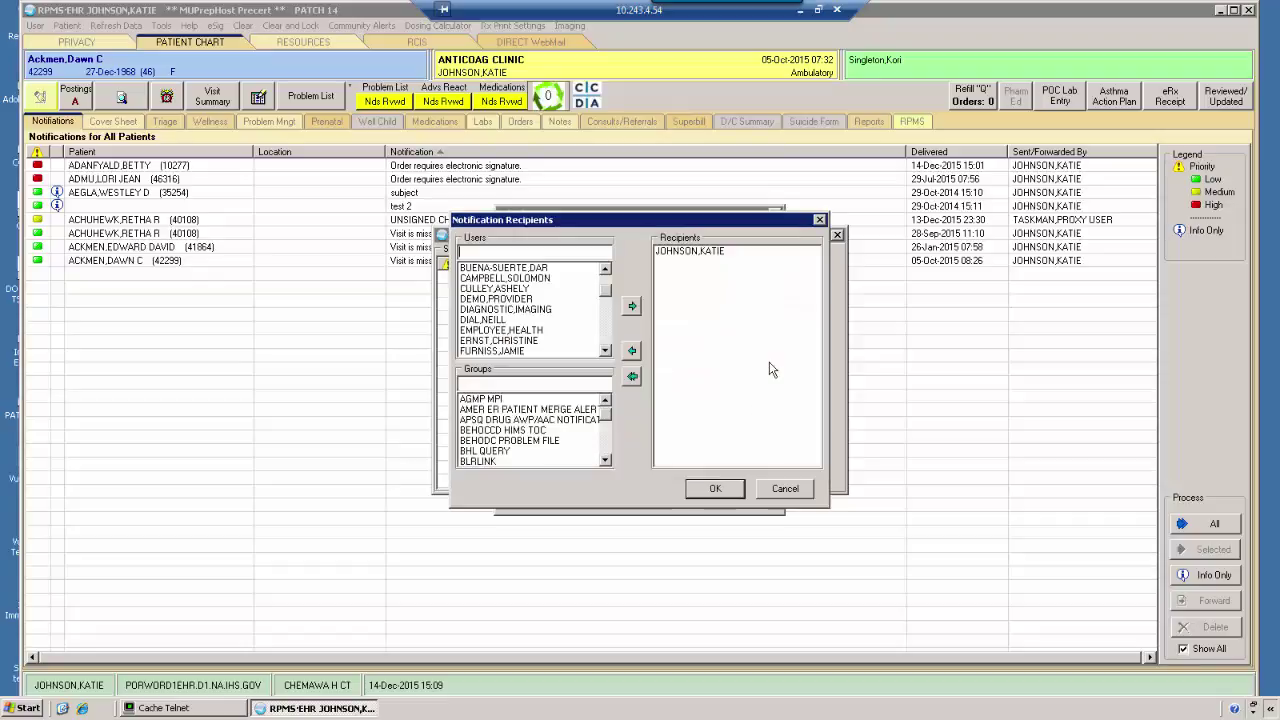
click(495, 298)
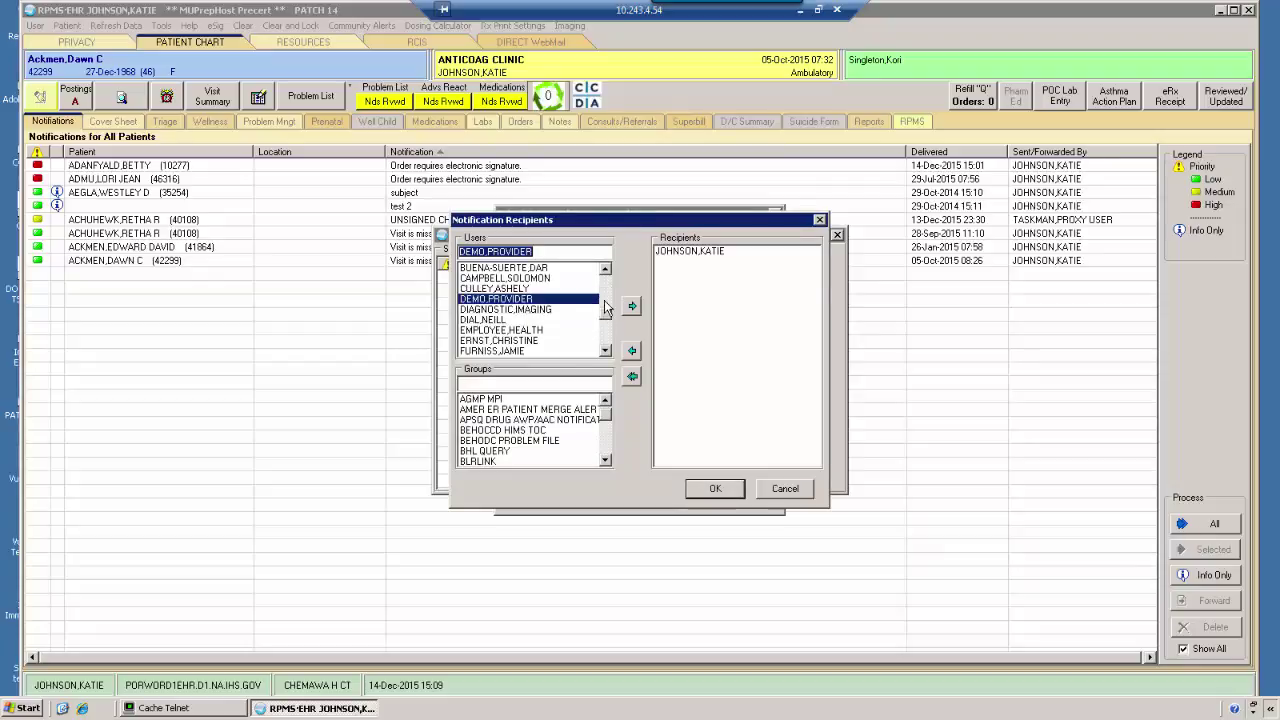
click(635, 305)
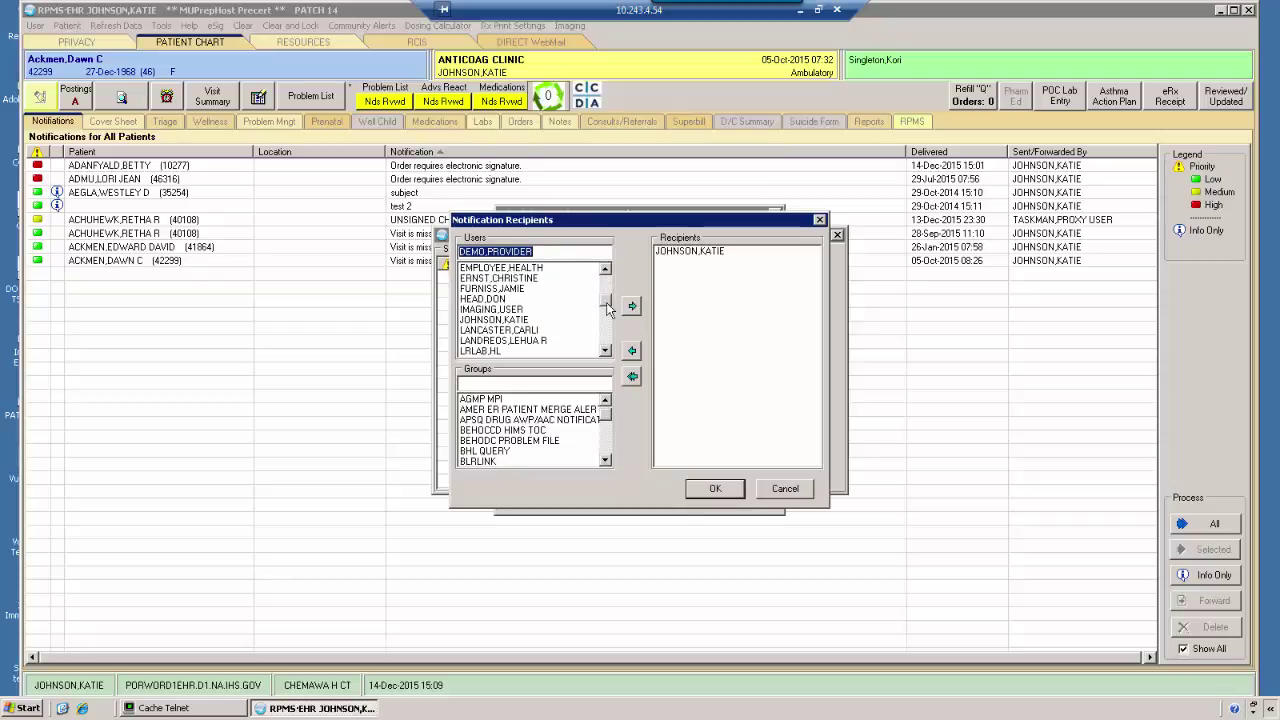
drag(609, 300, 608, 274)
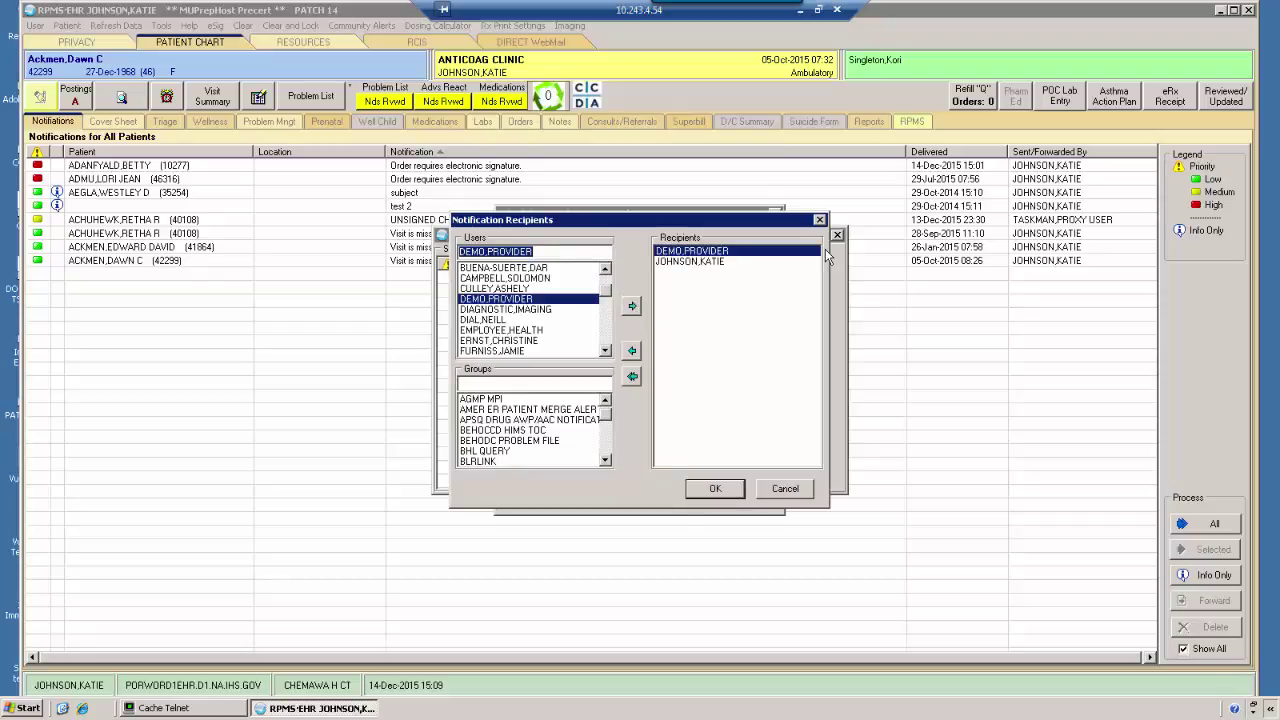
click(632, 352)
click(632, 306)
- Remove the sender from the notification's recipients and add the same person back by searching the users by name
click(680, 262)
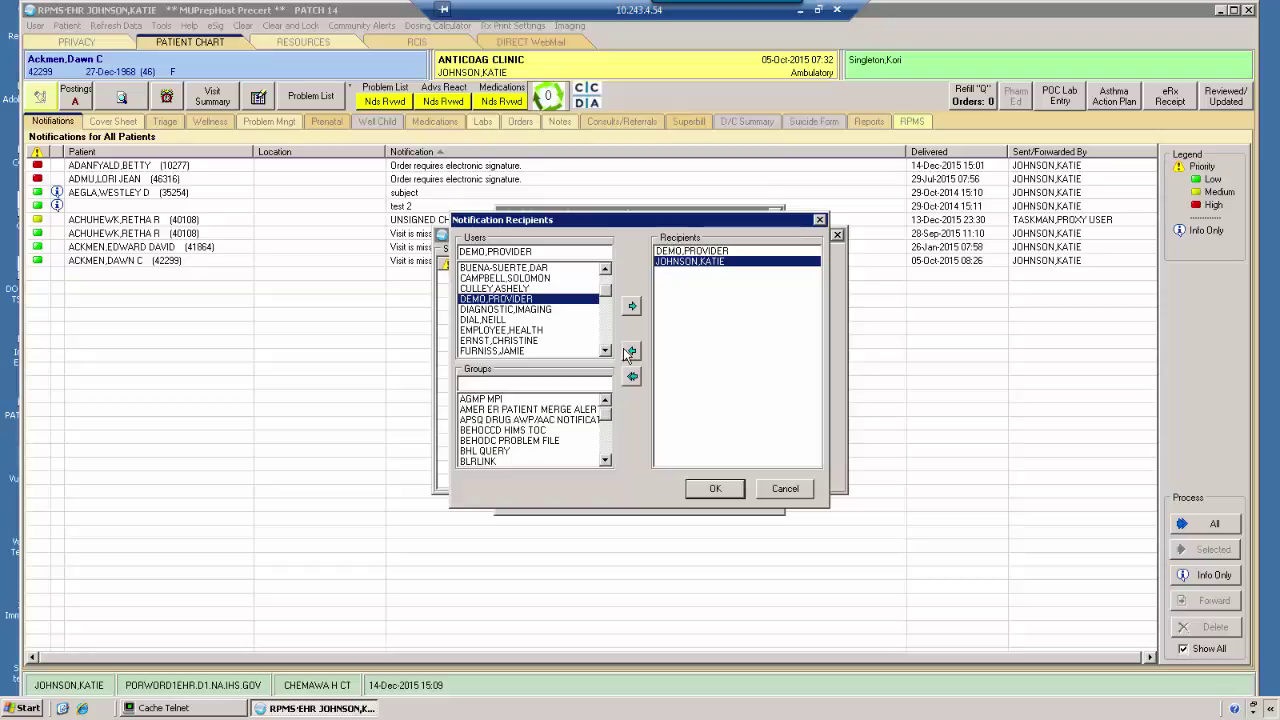
click(632, 351)
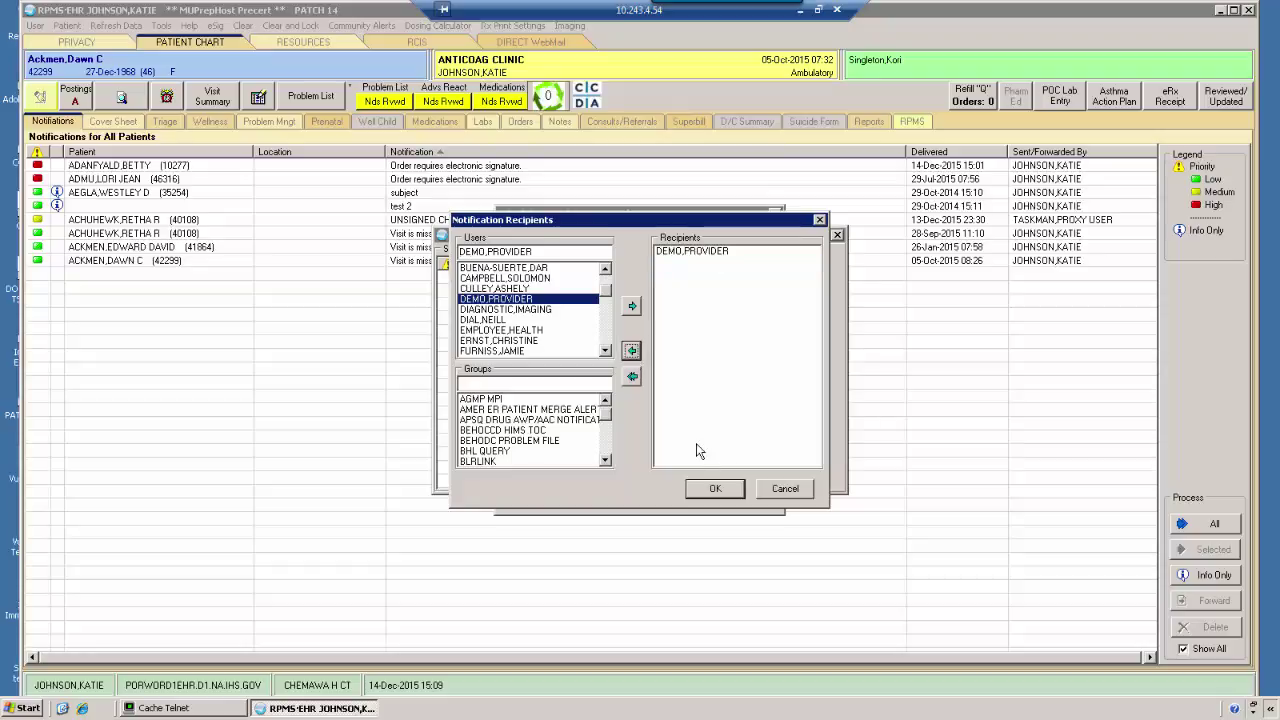
text(johnson)
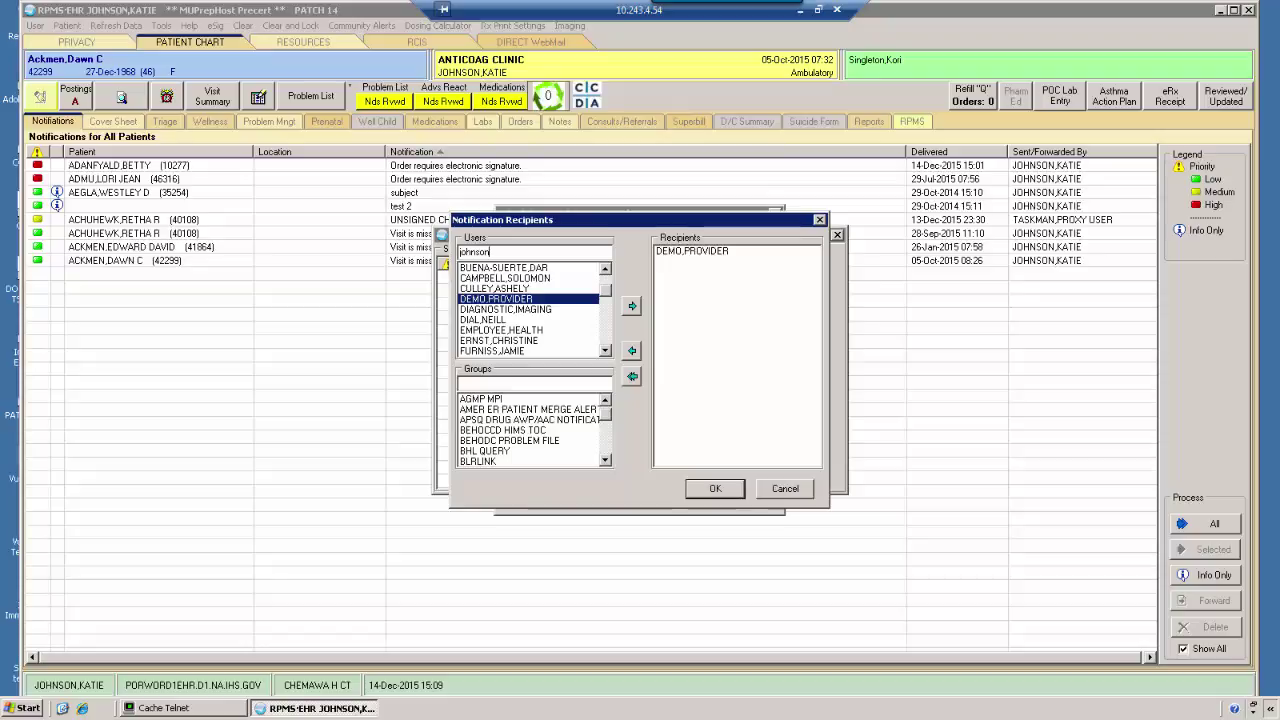
text(,)
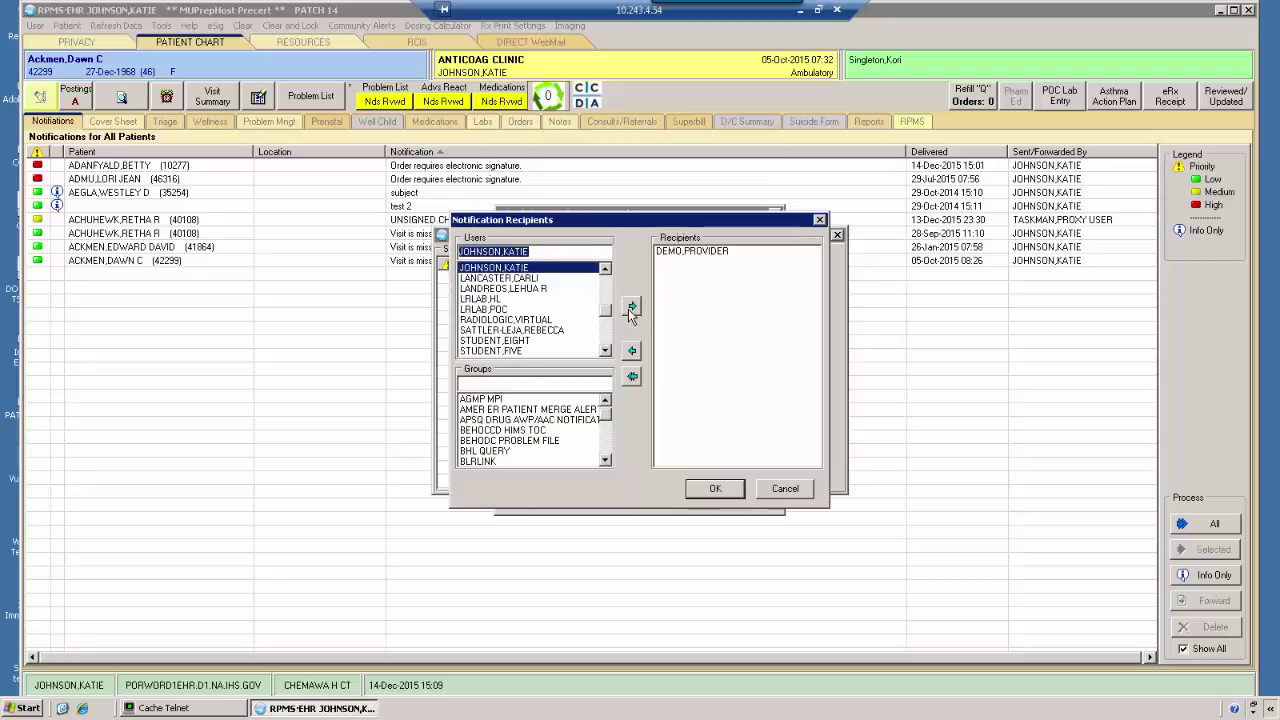
click(632, 306)
- Accept the recipients, enter the message "text of message", and save the scheduled notification, closing the scheduling window
click(715, 488)
click(546, 398)
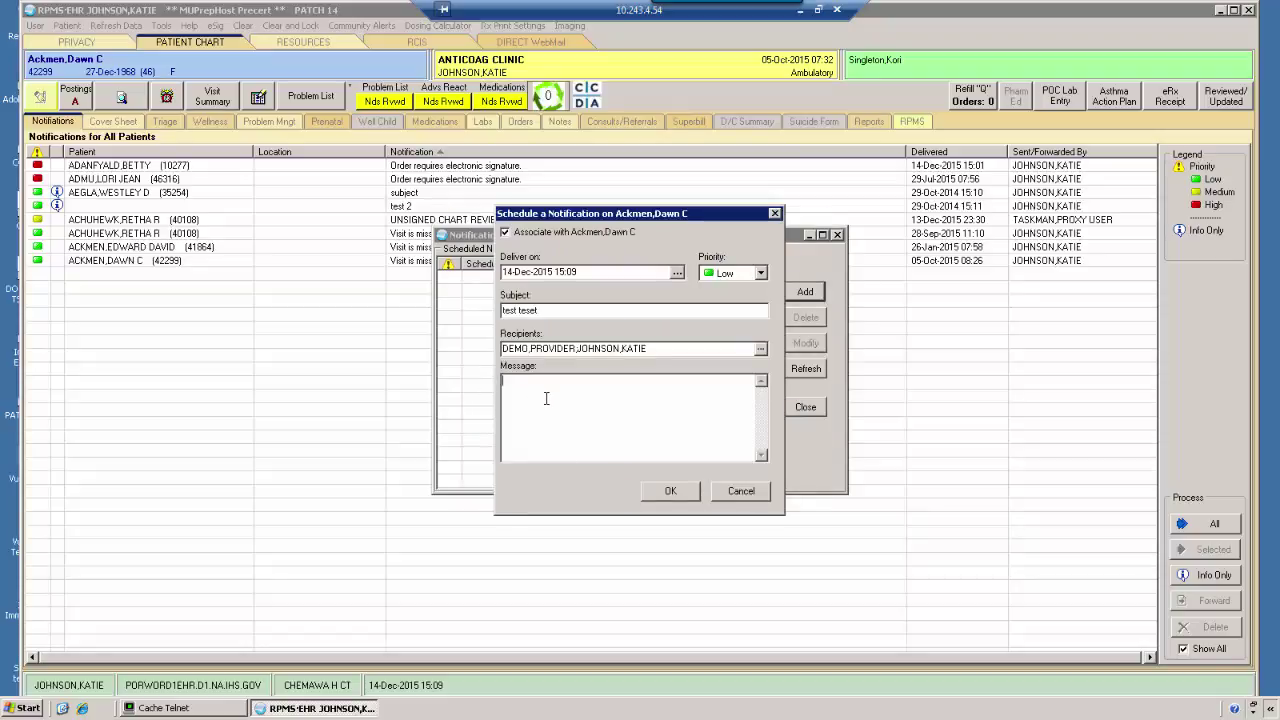
text(tes)
key(BackSpace)
text(xt of message)
click(694, 491)
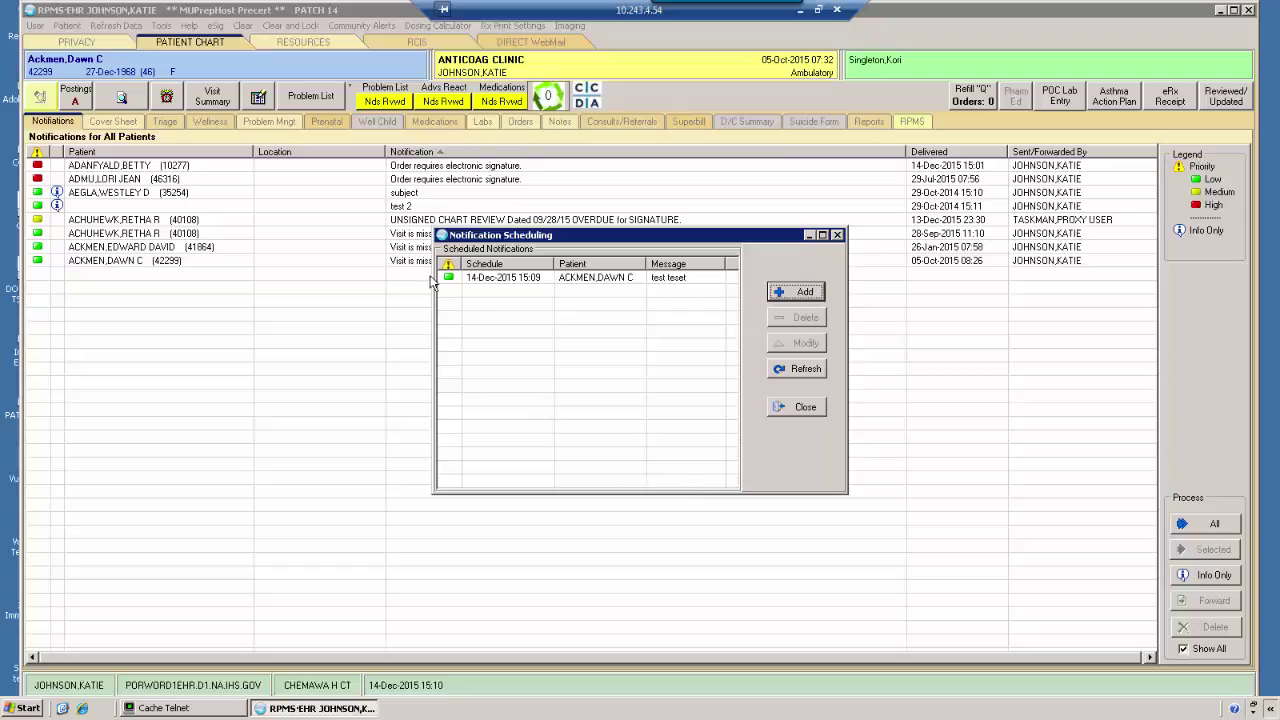
click(805, 408)
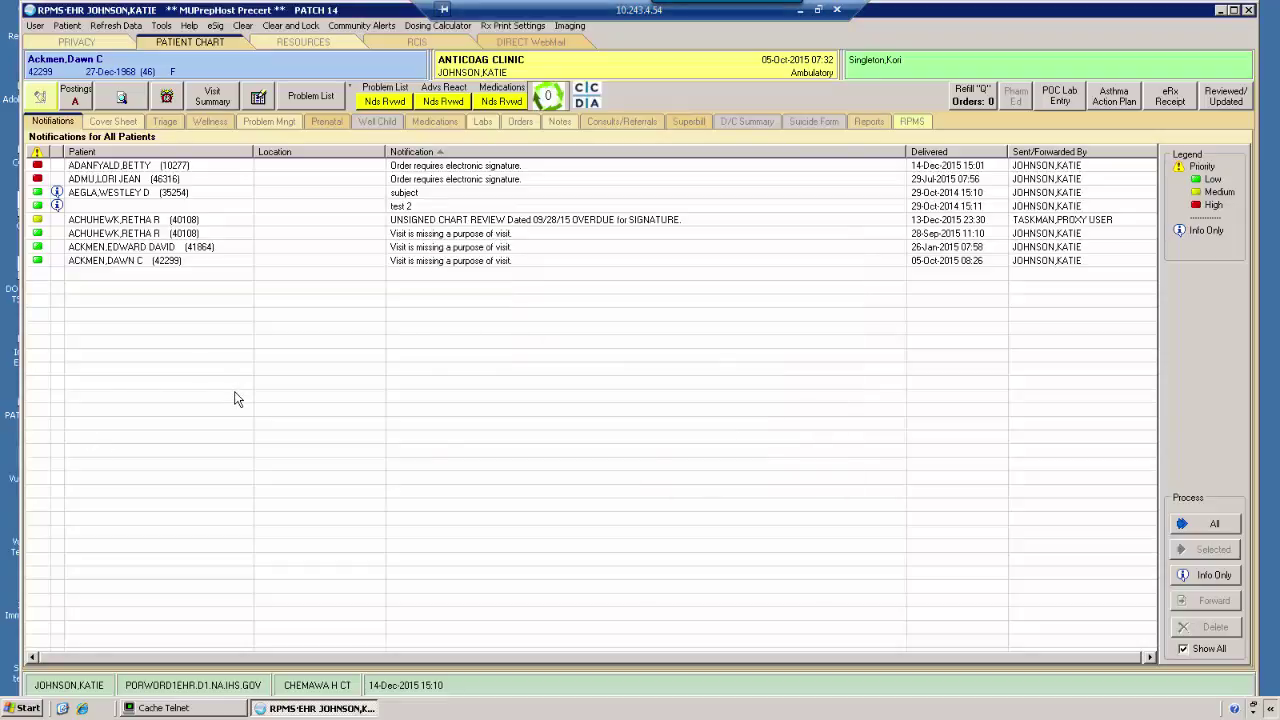
- Refresh the notifications and check the details and available actions of the info-only "test teset" notification
click(119, 28)
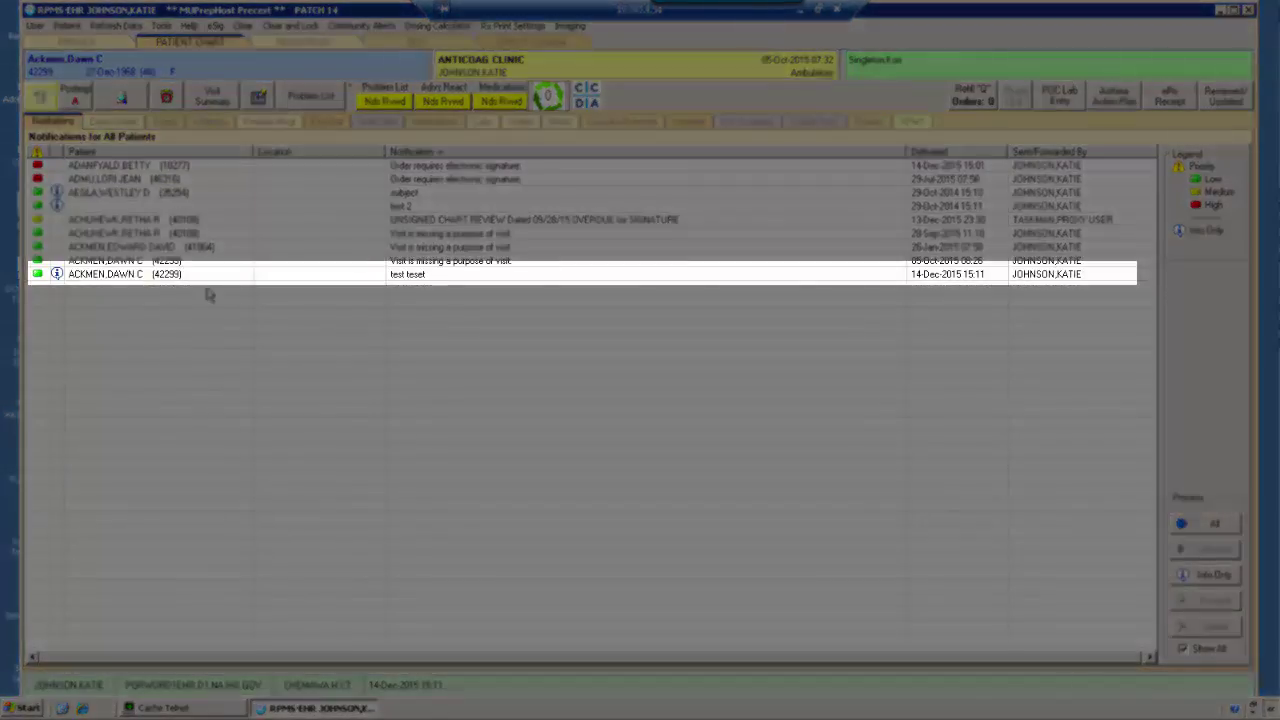
mouse_move(422, 283)
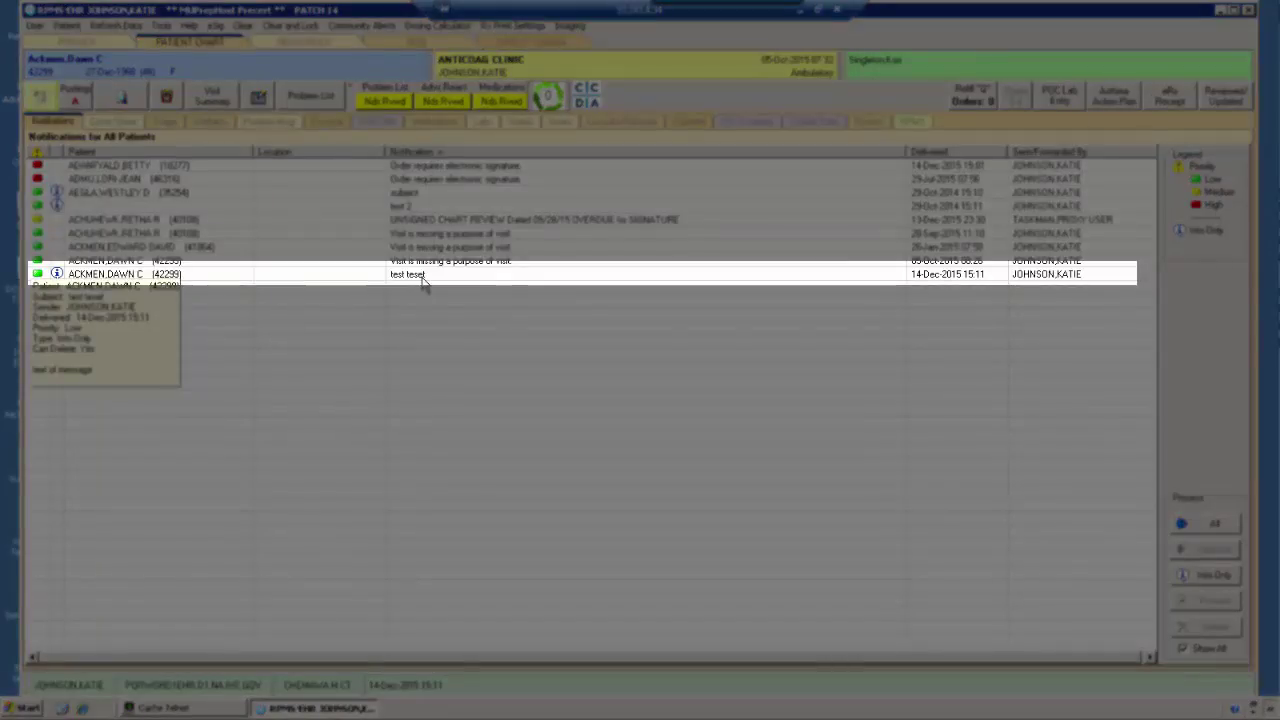
click(422, 277)
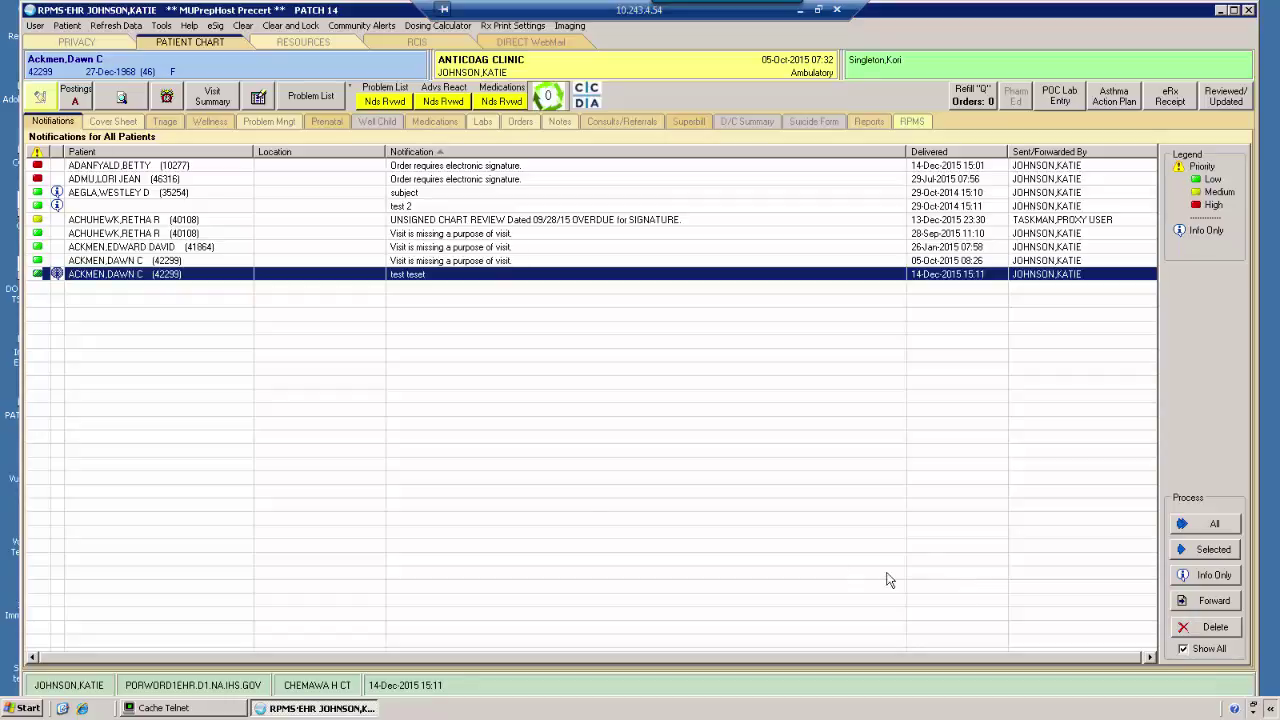
click(241, 399)
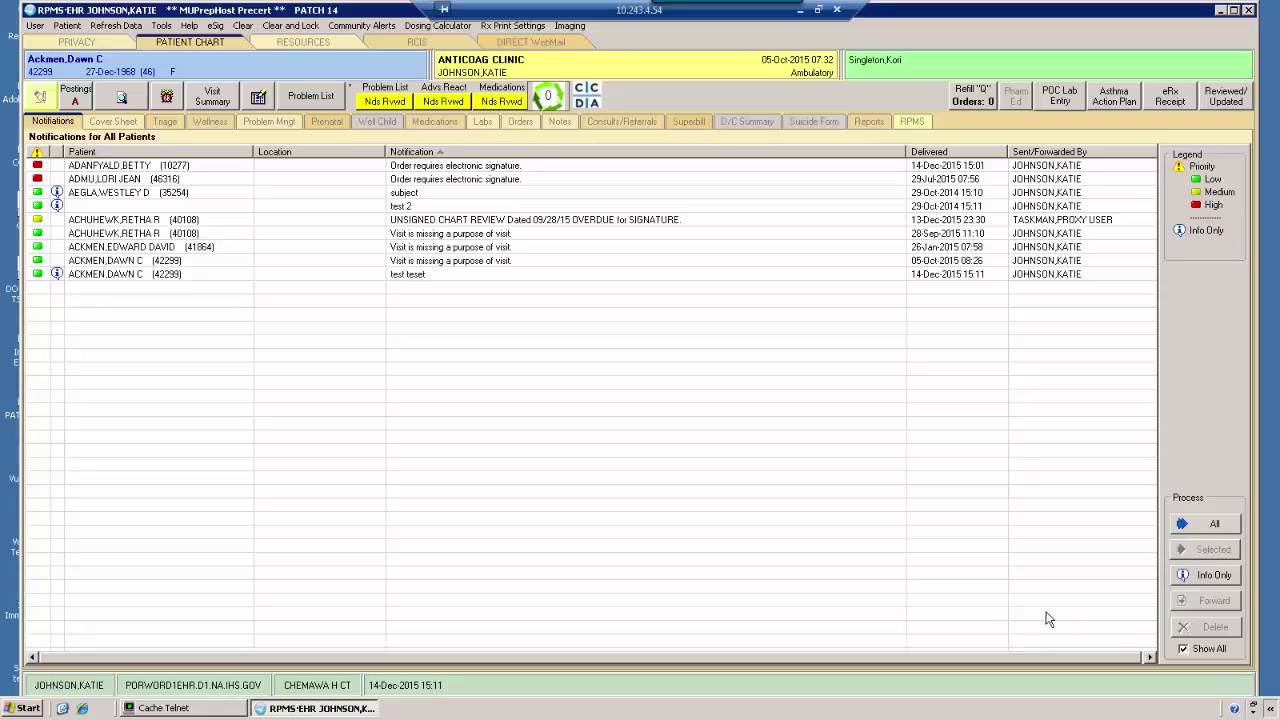
- View the patient's medications, return to the notifications, and read the hint for the "test teset" notification
click(417, 121)
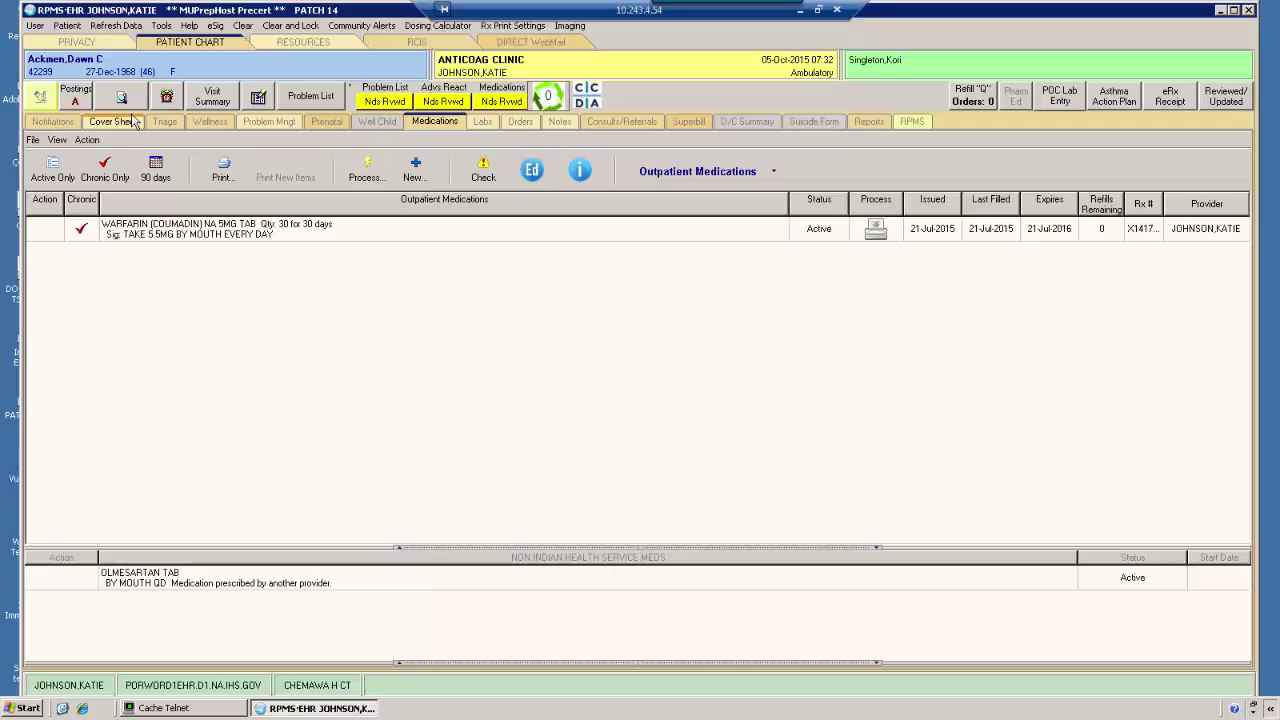
click(52, 121)
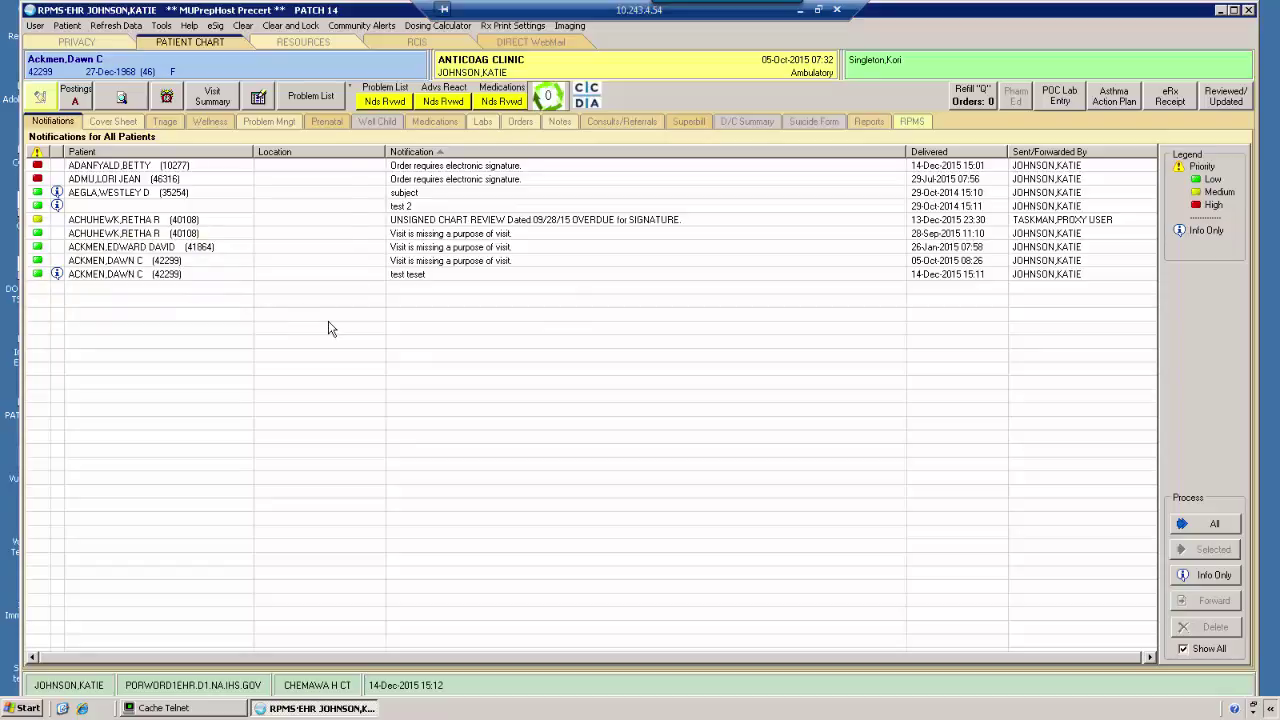
mouse_move(500, 272)
mouse_move(217, 276)
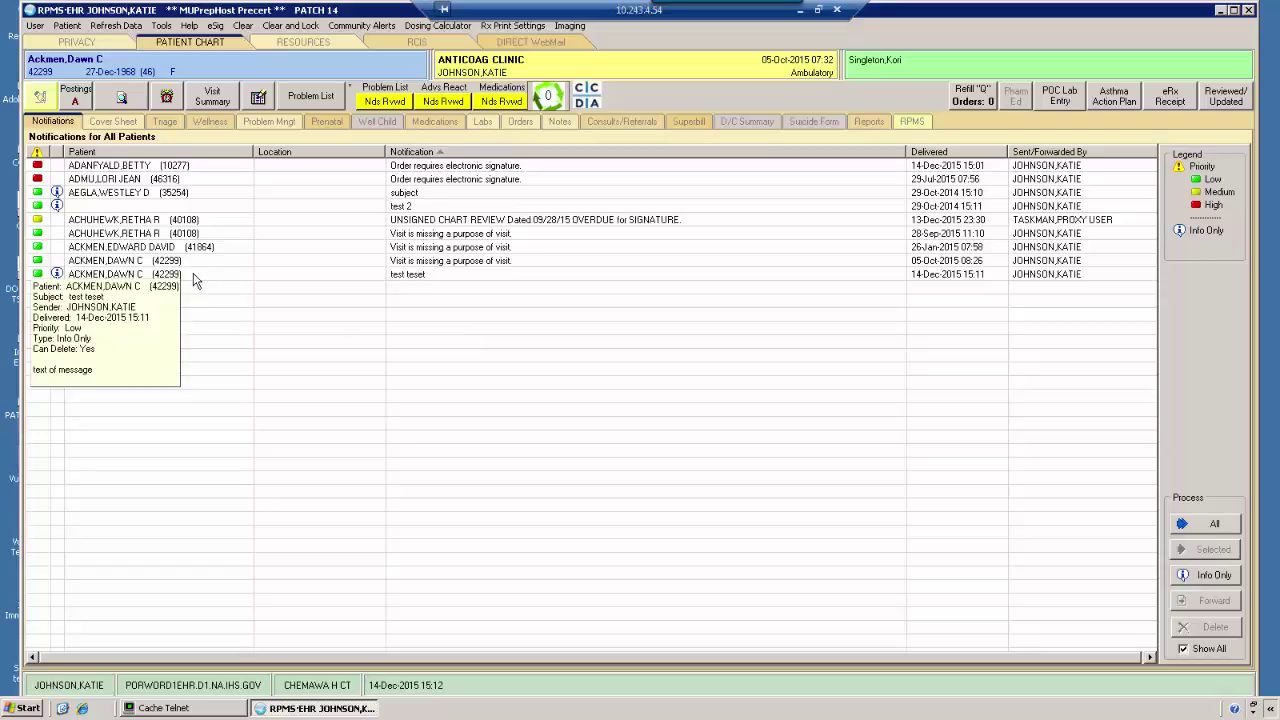
- Turn the notification hints off, back on, and off again
right_click(340, 360)
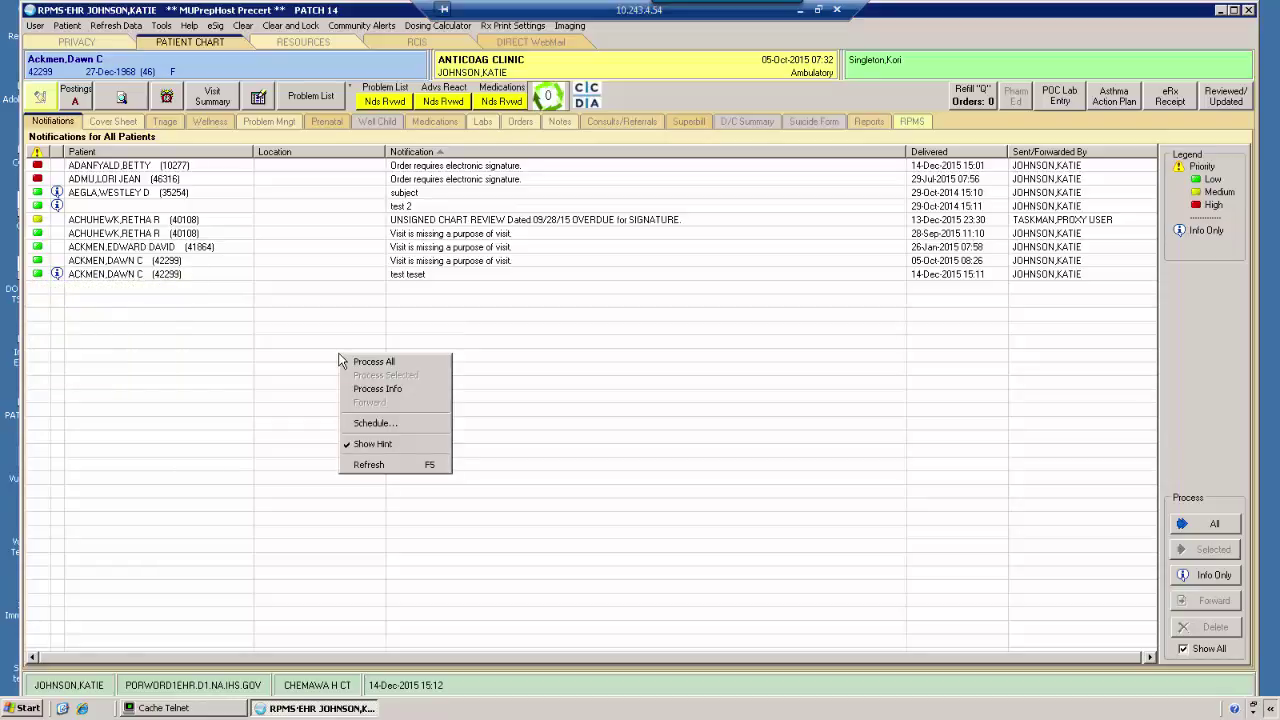
click(390, 448)
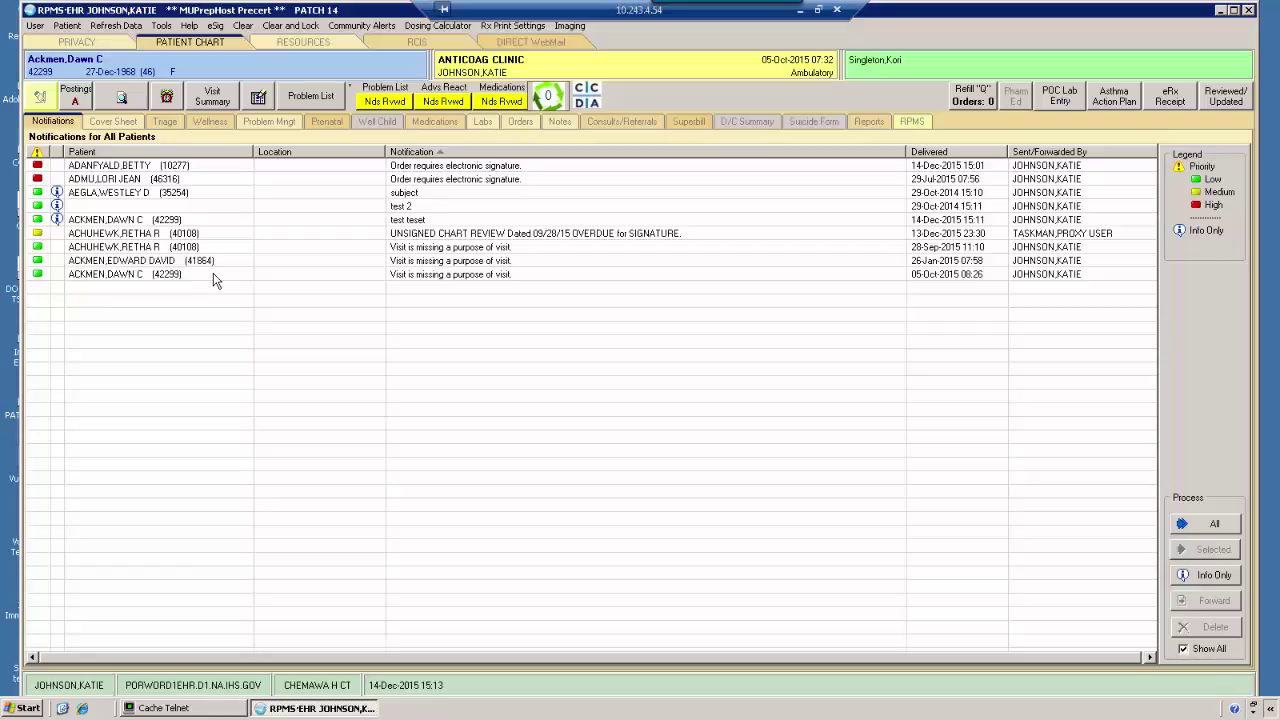
right_click(233, 335)
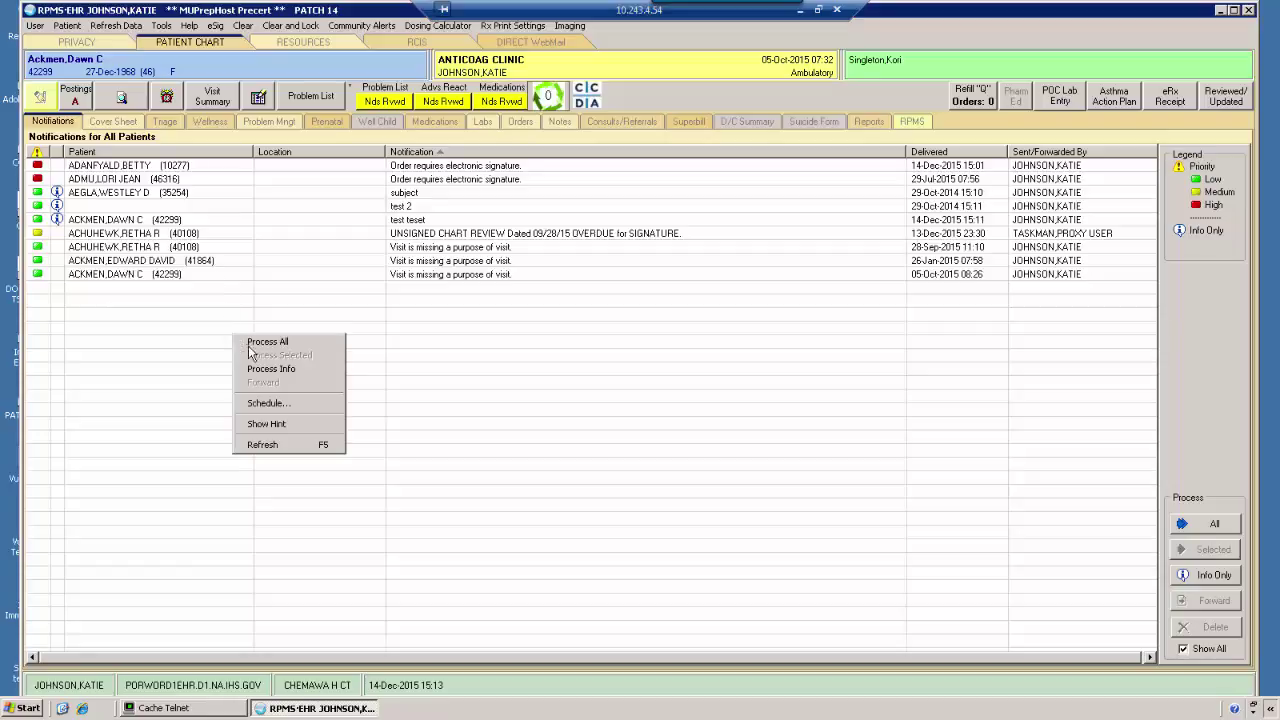
click(252, 424)
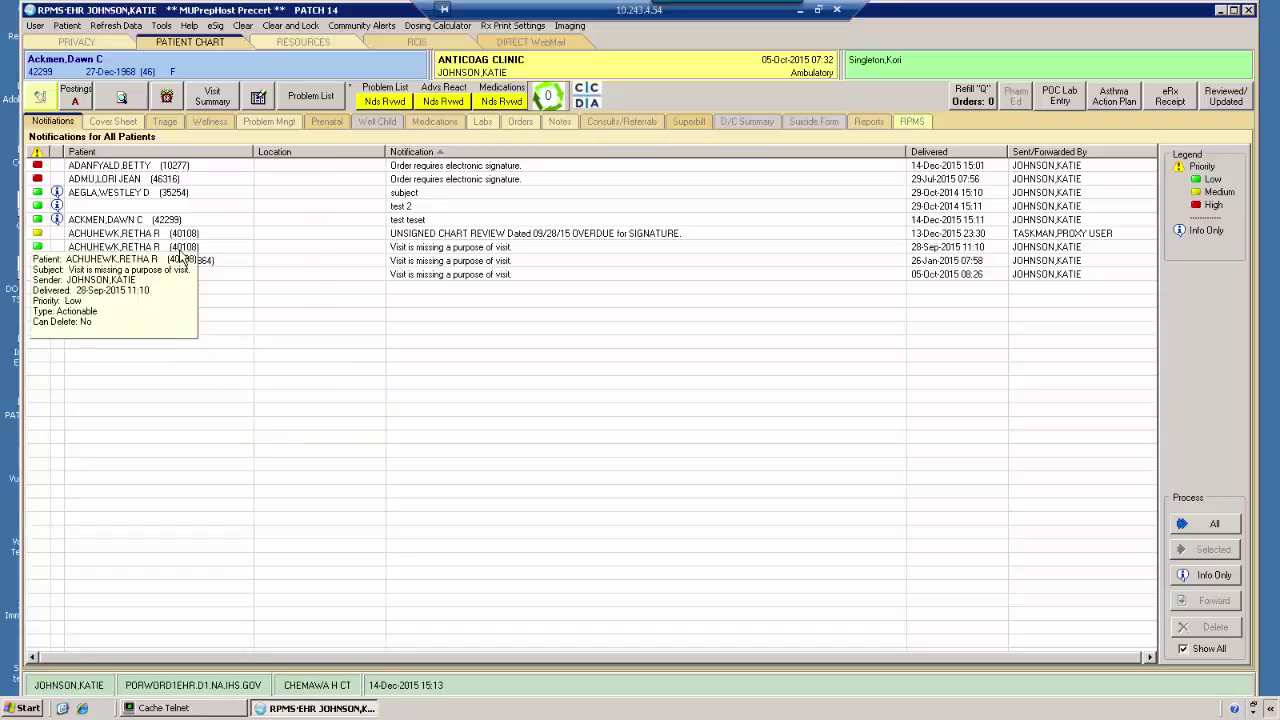
right_click(227, 398)
click(250, 488)
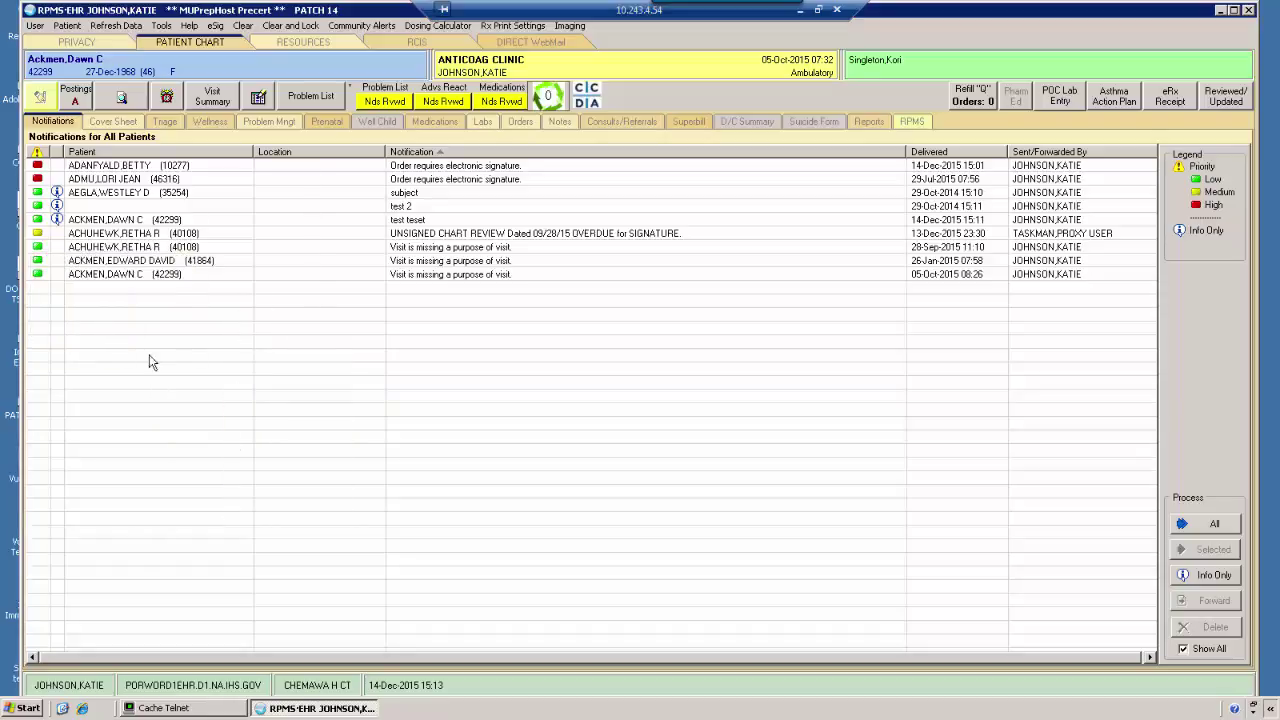